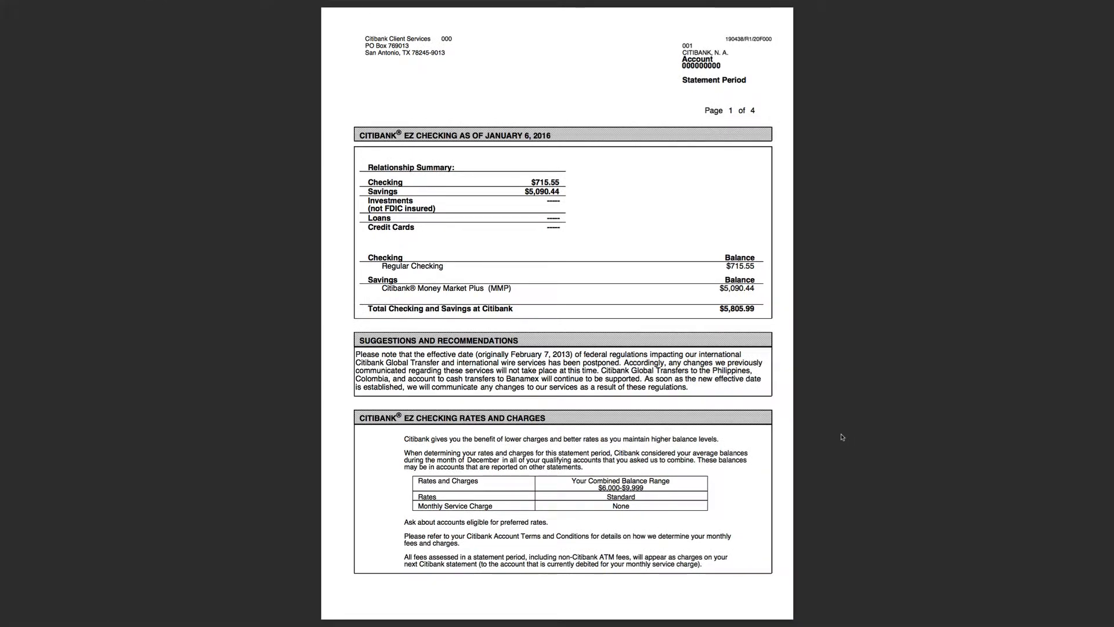
Check that the transaction text in the Citibank statement's checking activity can be selected.
{"action": "scroll", "coordinate": [787, 418], "scroll_direction": "down", "scroll_amount": 10}
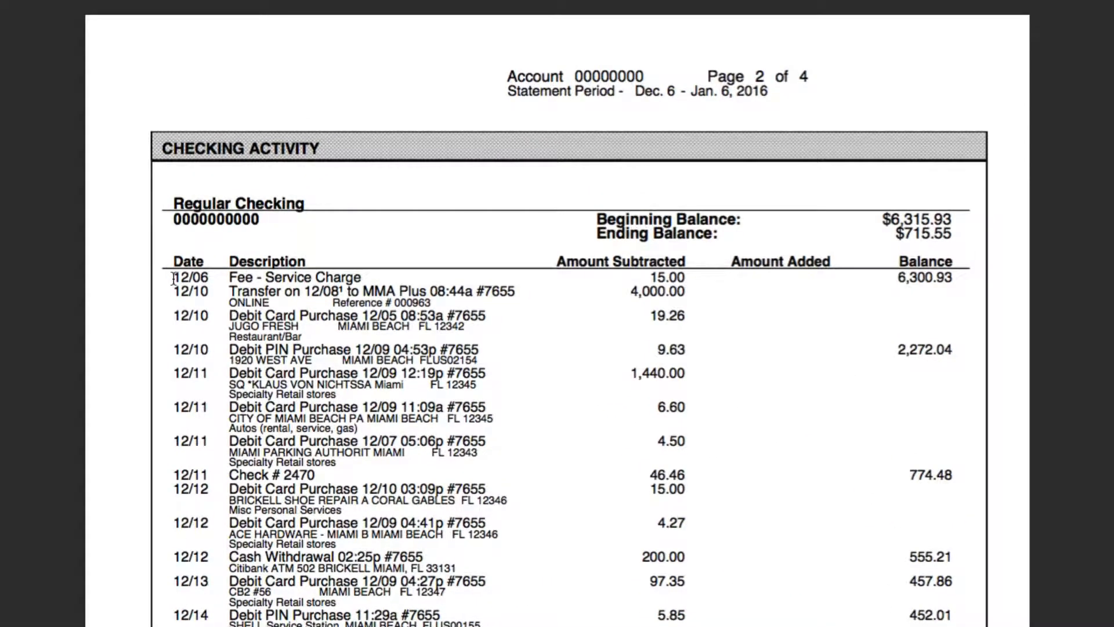
{"action": "left_click_drag", "start_coordinate": [174, 277], "coordinate": [532, 303]}
{"action": "left_click_drag", "start_coordinate": [629, 292], "coordinate": [701, 293]}
{"action": "left_click", "coordinate": [791, 328]}
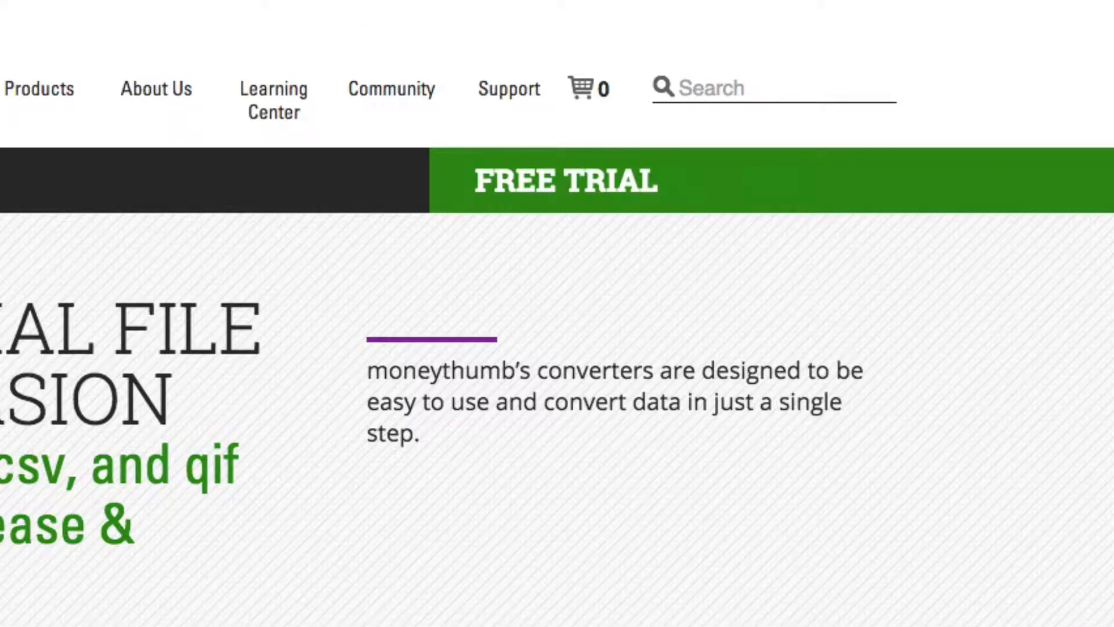
Request the Windows free trial of 2qbo Convert Pro+ from the MoneyThumb site and submit the e-mail address.
{"action": "left_click", "coordinate": [580, 208]}
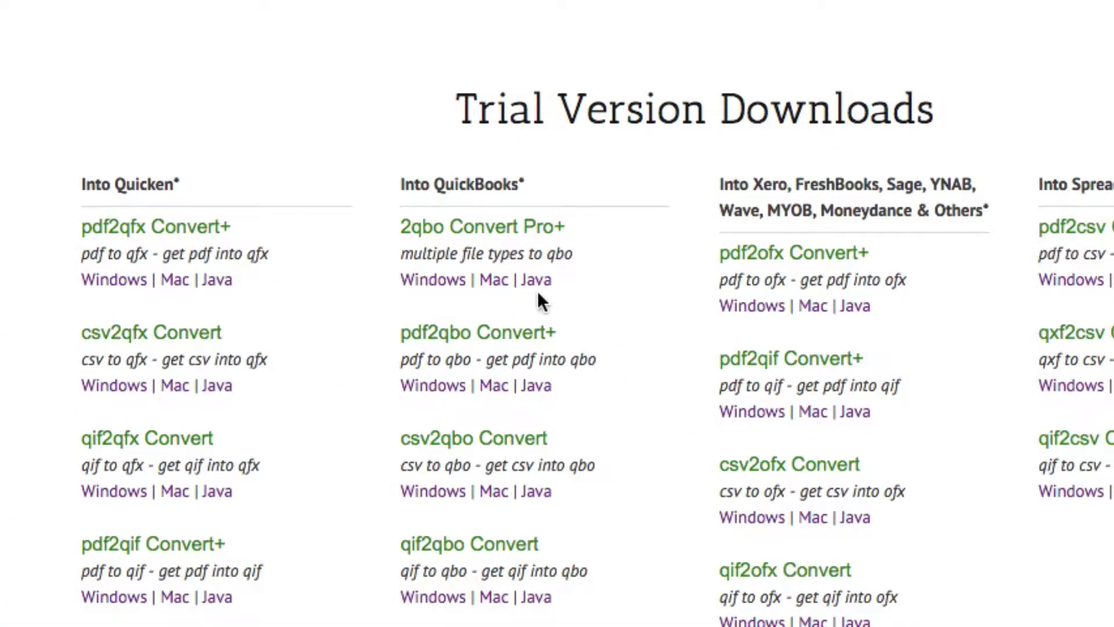
{"action": "left_click", "coordinate": [443, 287]}
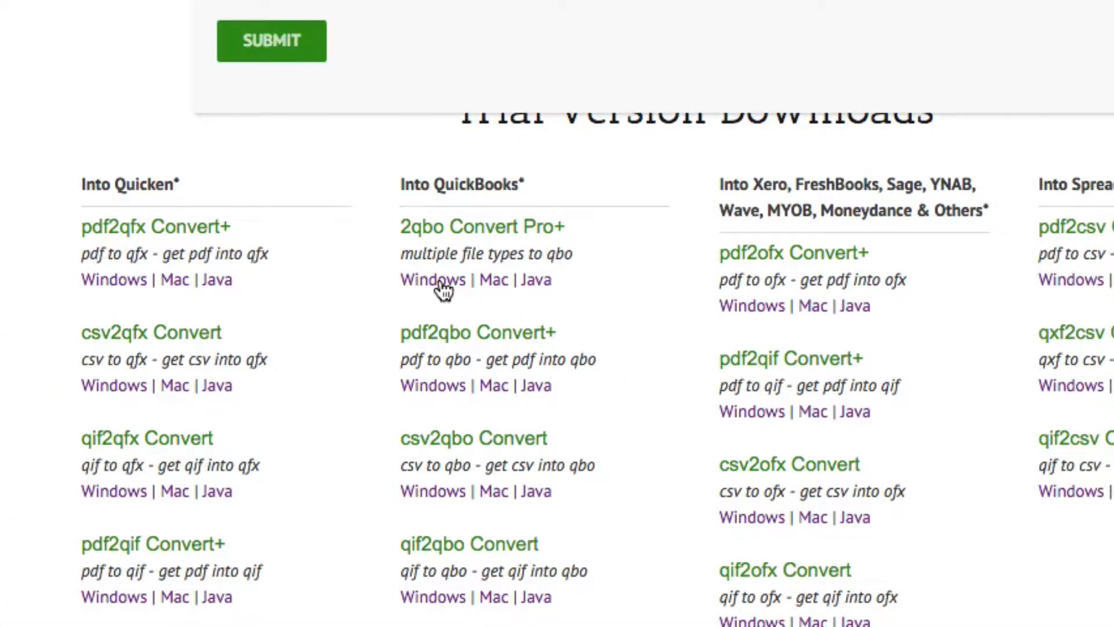
{"action": "left_click", "coordinate": [338, 276]}
{"action": "type", "text": "youremail@email.com"}
{"action": "key", "text": "Return"}
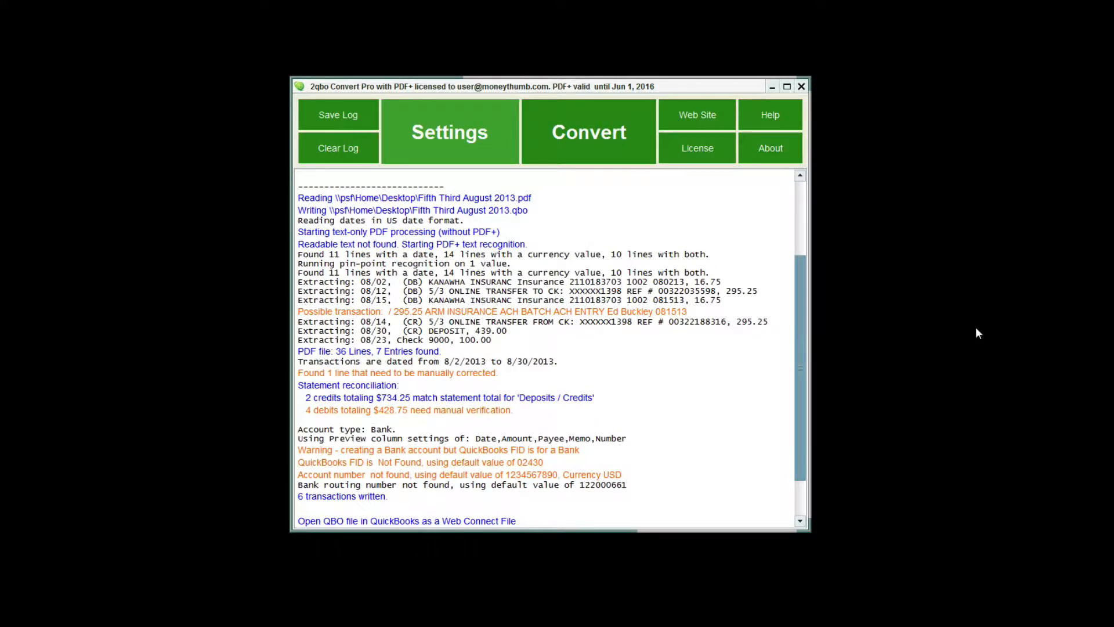
In the 2qbo Convert Pro settings, set the account type to Bank and look up the QuickBooks FID for Citibank Web Connect.
{"action": "left_click", "coordinate": [485, 148]}
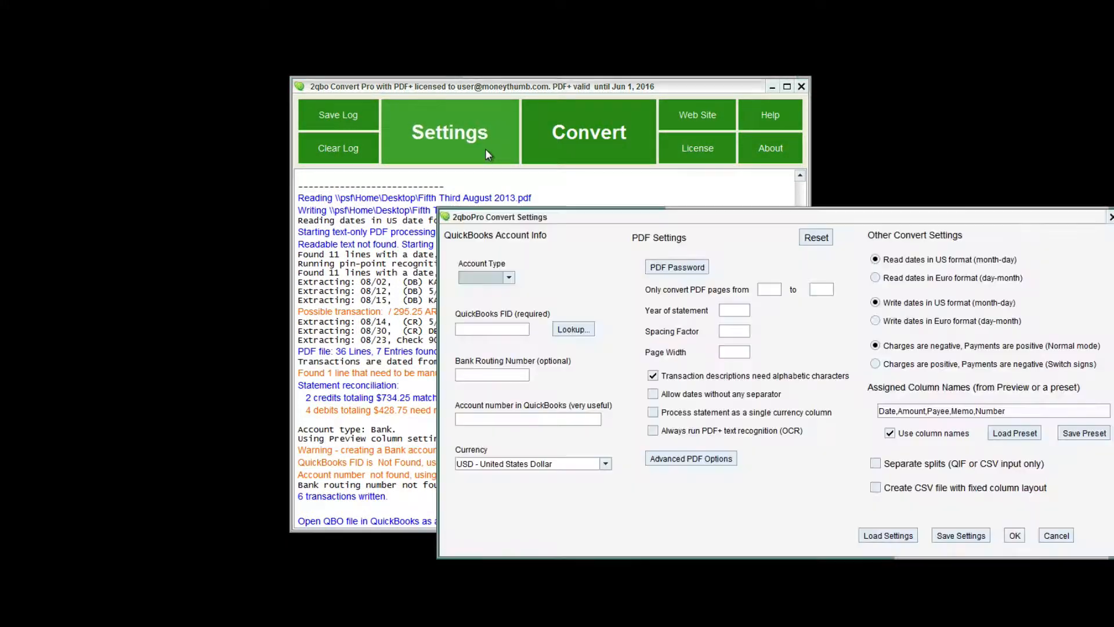
{"action": "left_click", "coordinate": [509, 277]}
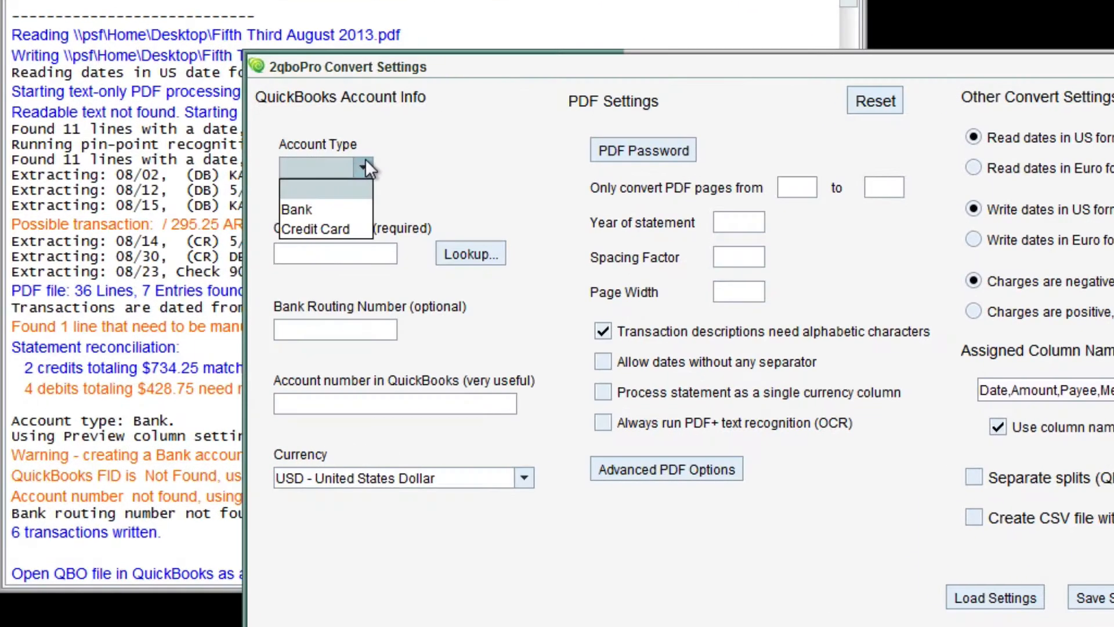
{"action": "left_click", "coordinate": [358, 214]}
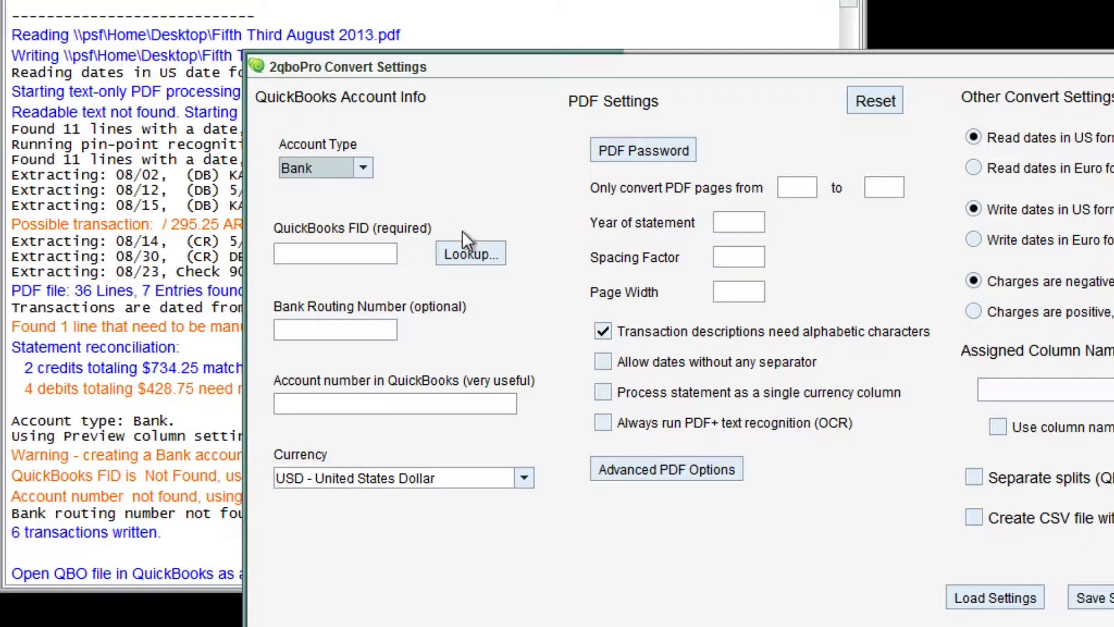
{"action": "left_click", "coordinate": [472, 253]}
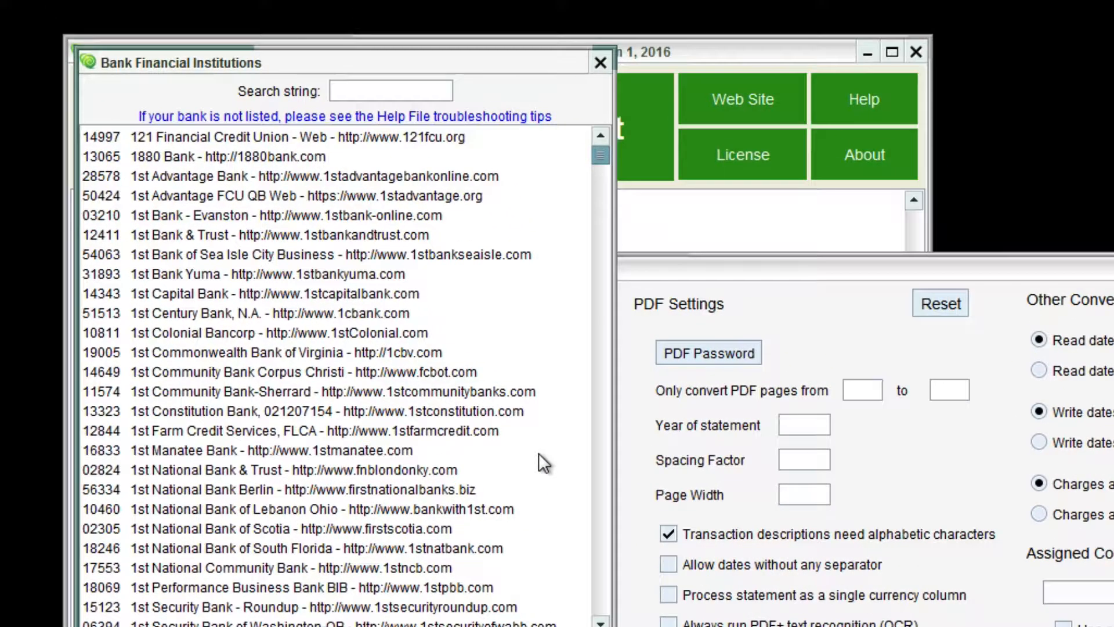
{"action": "type", "text": "citibank"}
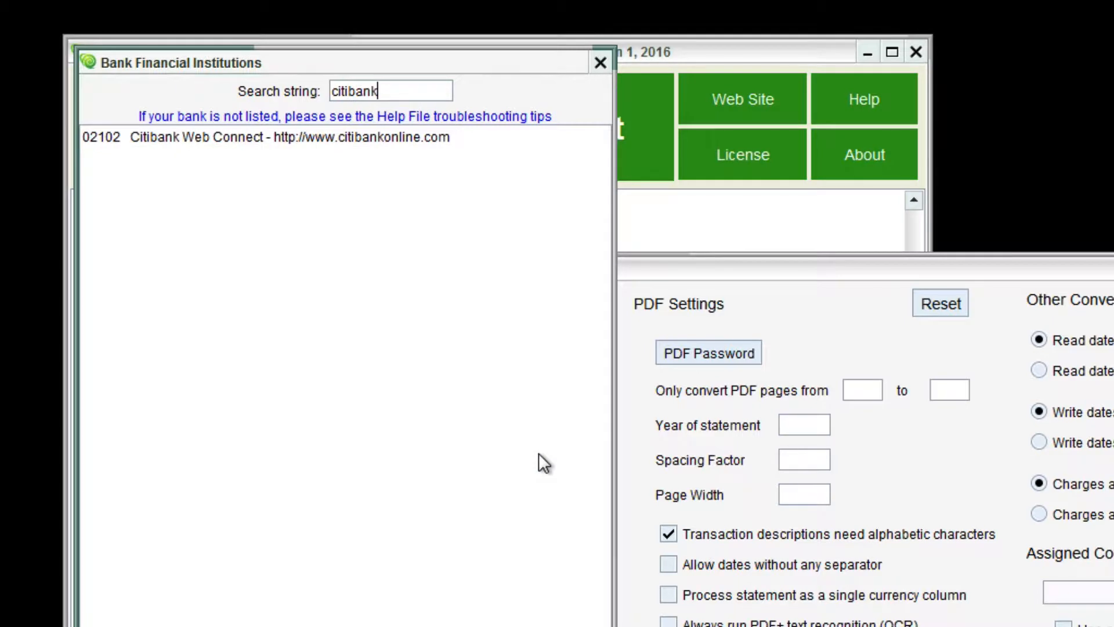
{"action": "left_click", "coordinate": [244, 137]}
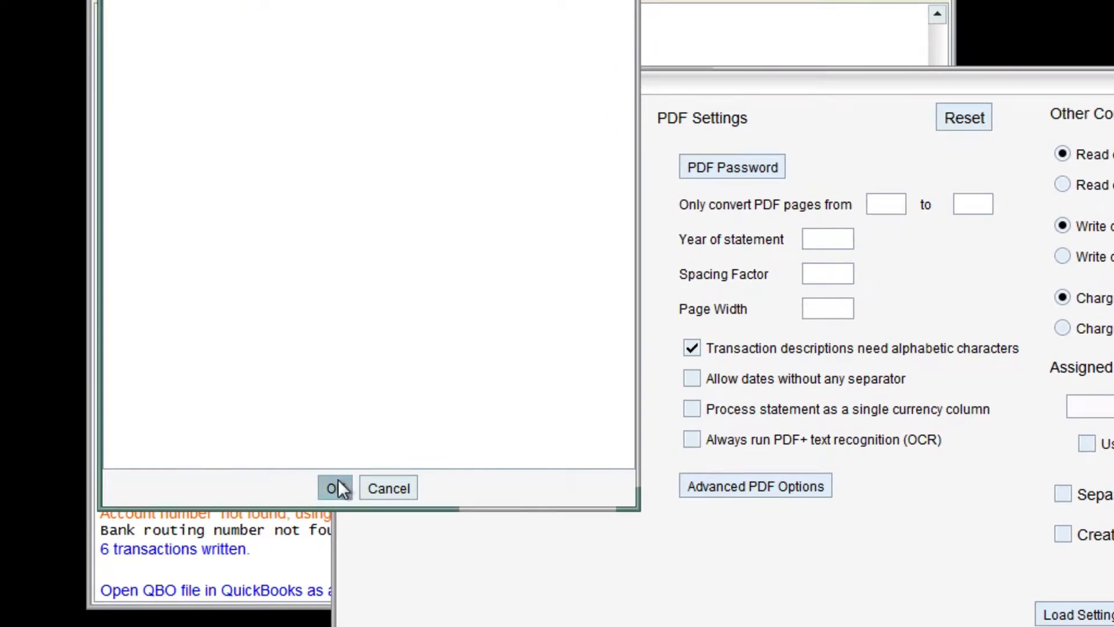
{"action": "left_click", "coordinate": [336, 486]}
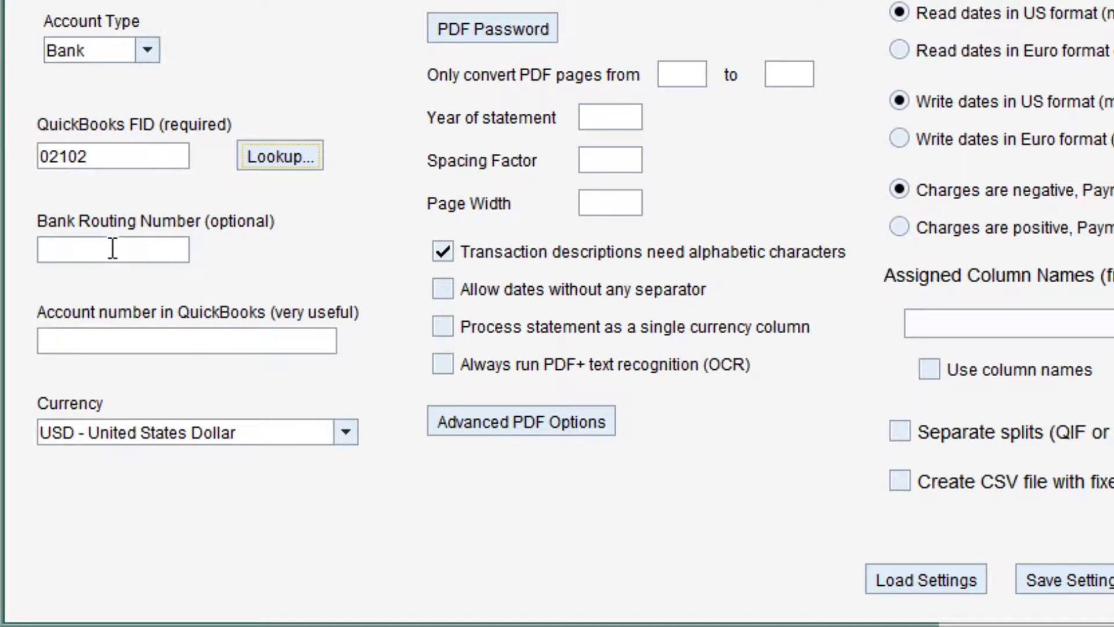
Fill in the bank routing number and the QuickBooks account number, and accept the conversion settings.
{"action": "left_click", "coordinate": [112, 249]}
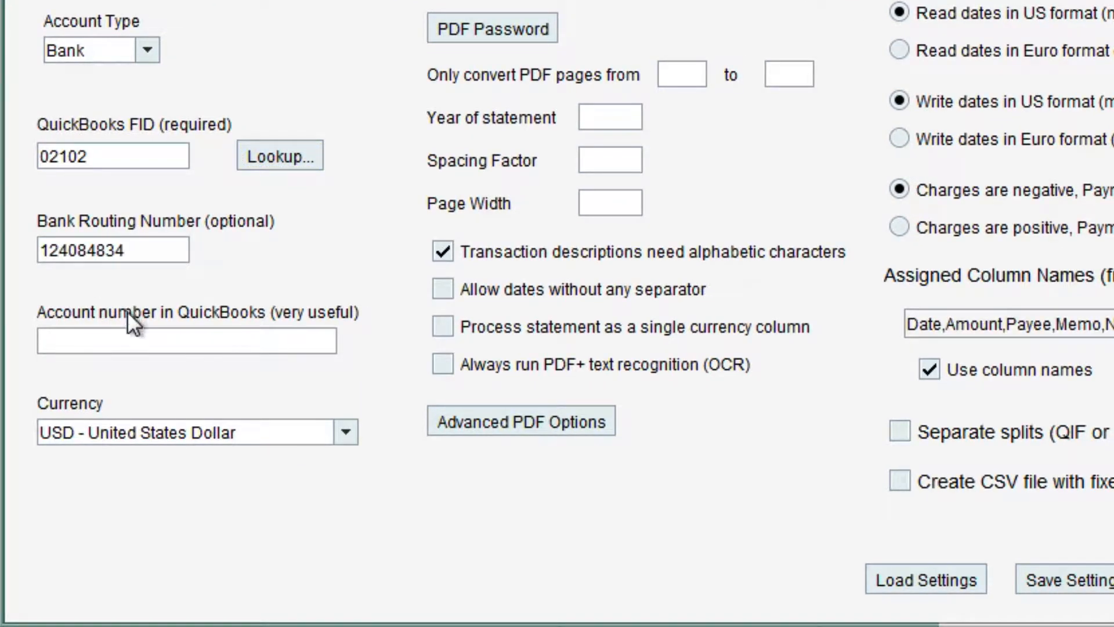
{"action": "left_click", "coordinate": [126, 336]}
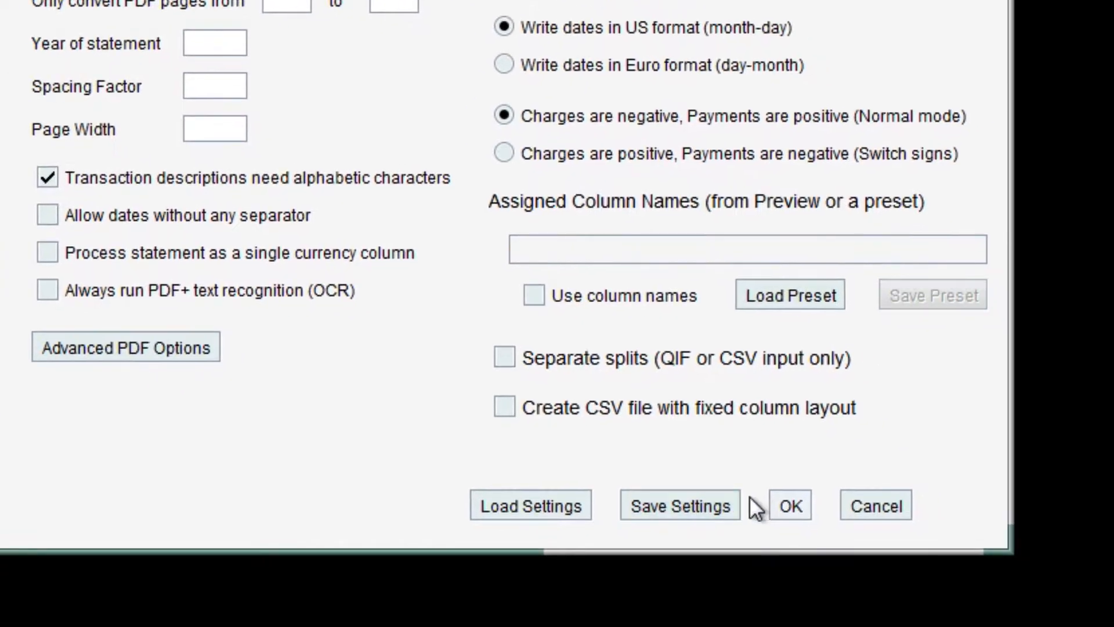
{"action": "left_click", "coordinate": [1098, 564]}
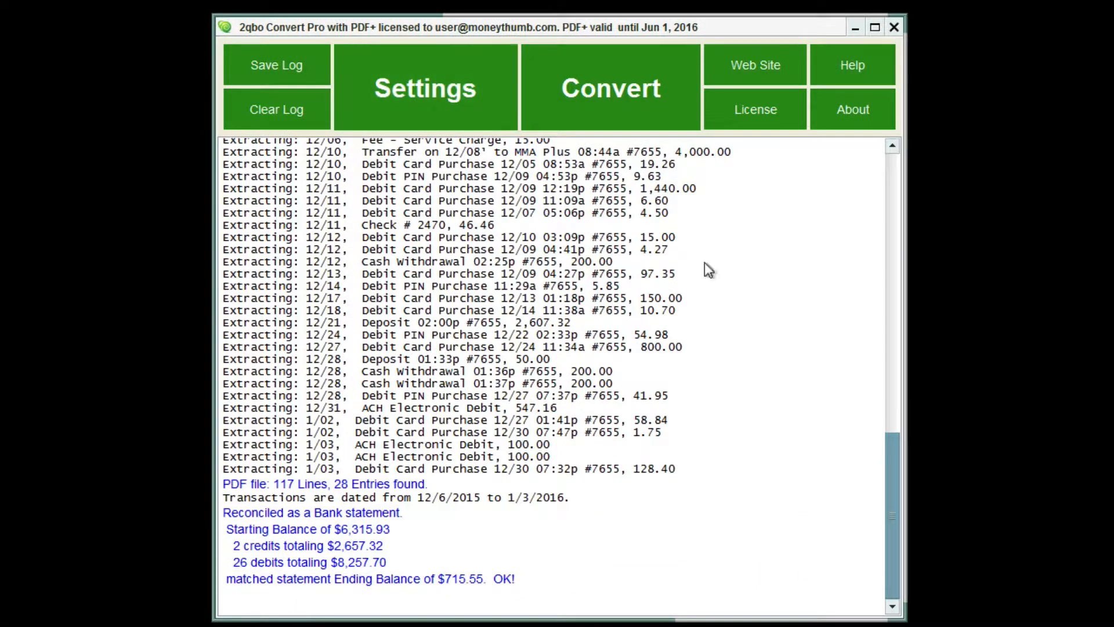
Open Citibank Jan 2016.pdf for conversion as a preview and look through its extracted transactions.
{"action": "left_click", "coordinate": [590, 82]}
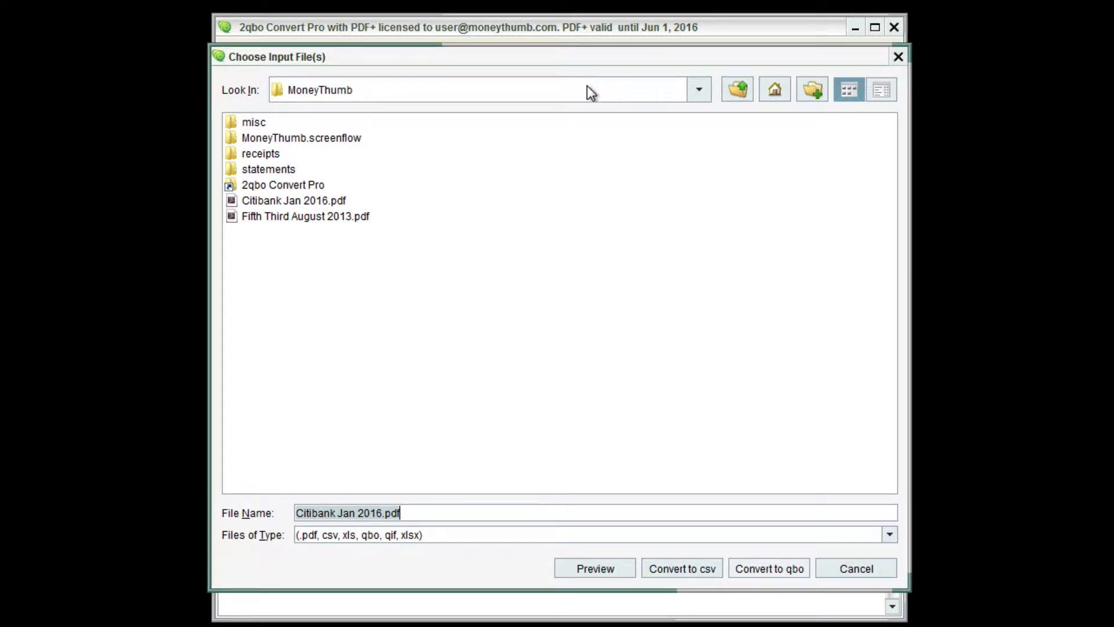
{"action": "left_click", "coordinate": [316, 199]}
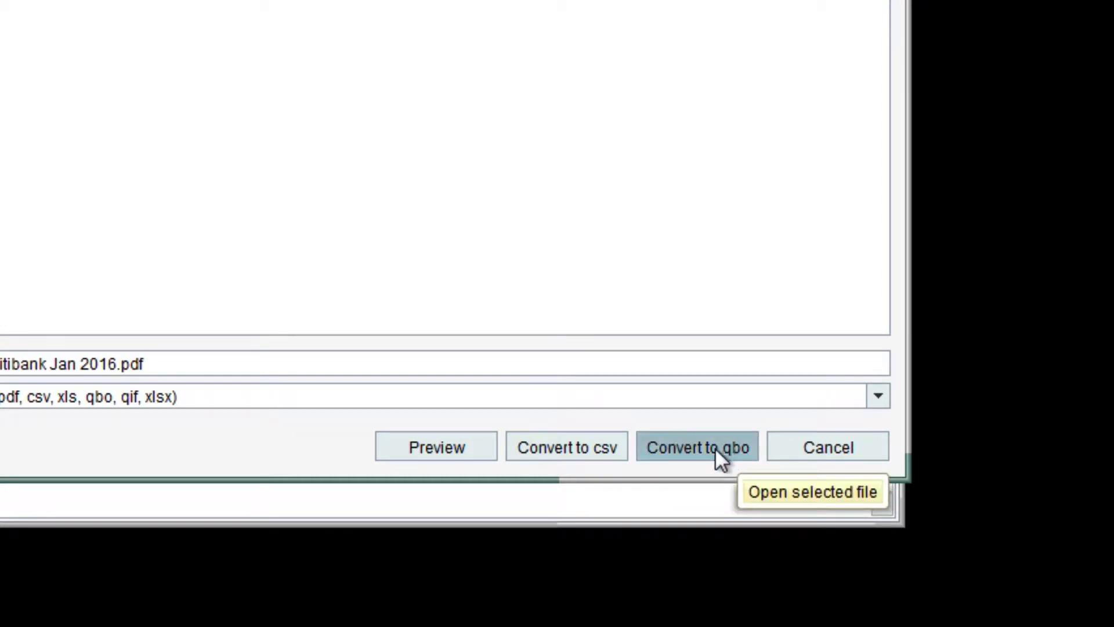
{"action": "left_click", "coordinate": [458, 440]}
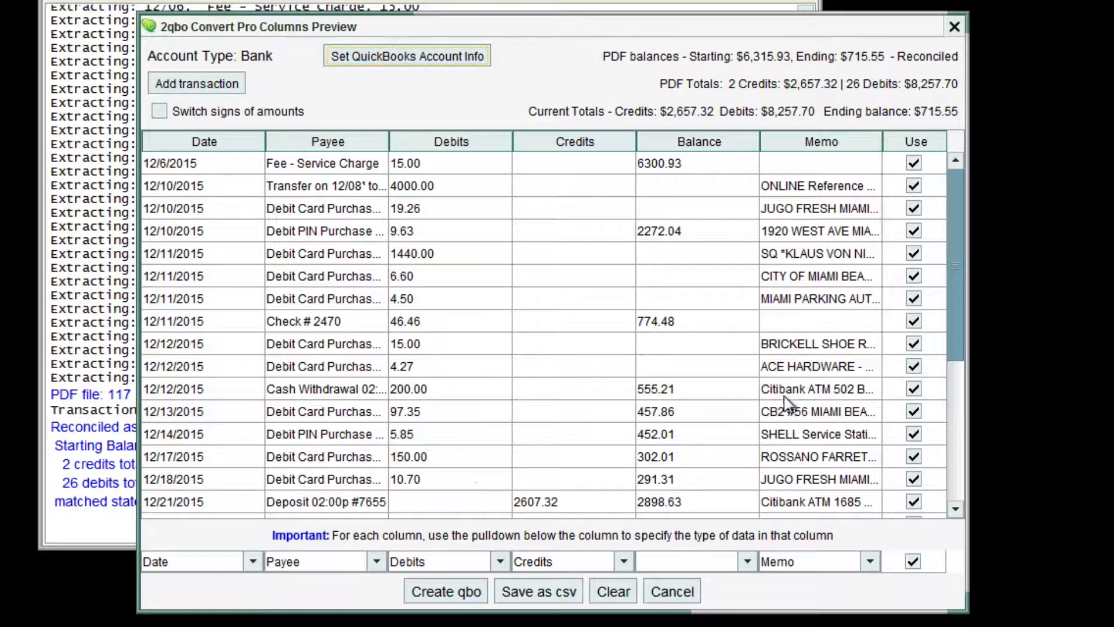
{"action": "left_click_drag", "start_coordinate": [956, 364], "coordinate": [952, 314]}
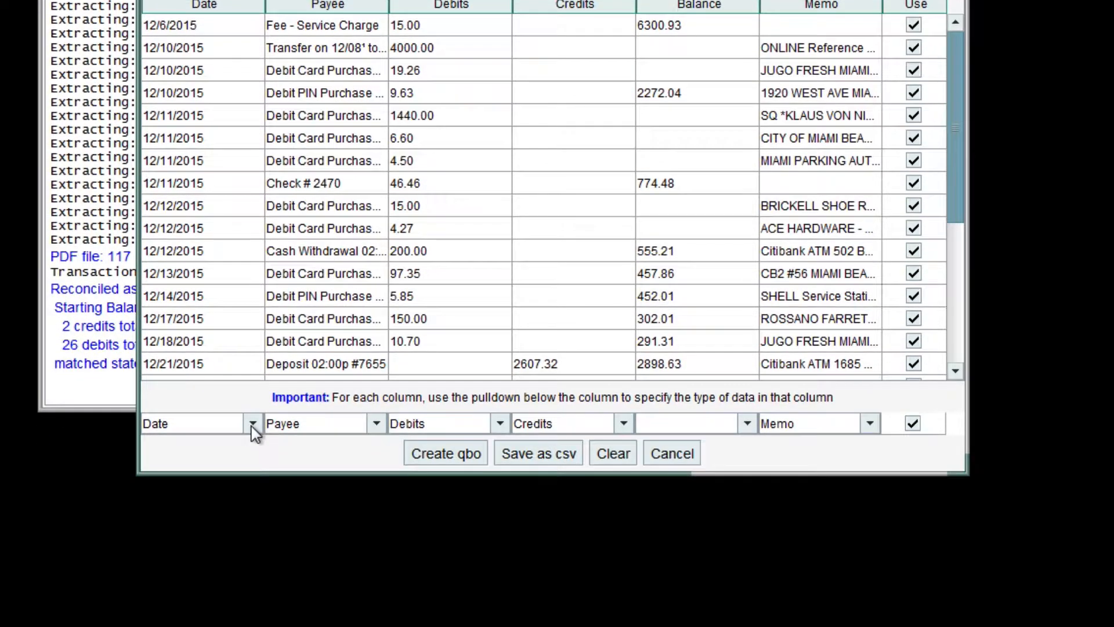
Keep the Date column's assignment, assign the Payee column to Type and assign the Memo column to Payee & Memo.
{"action": "left_click", "coordinate": [253, 561]}
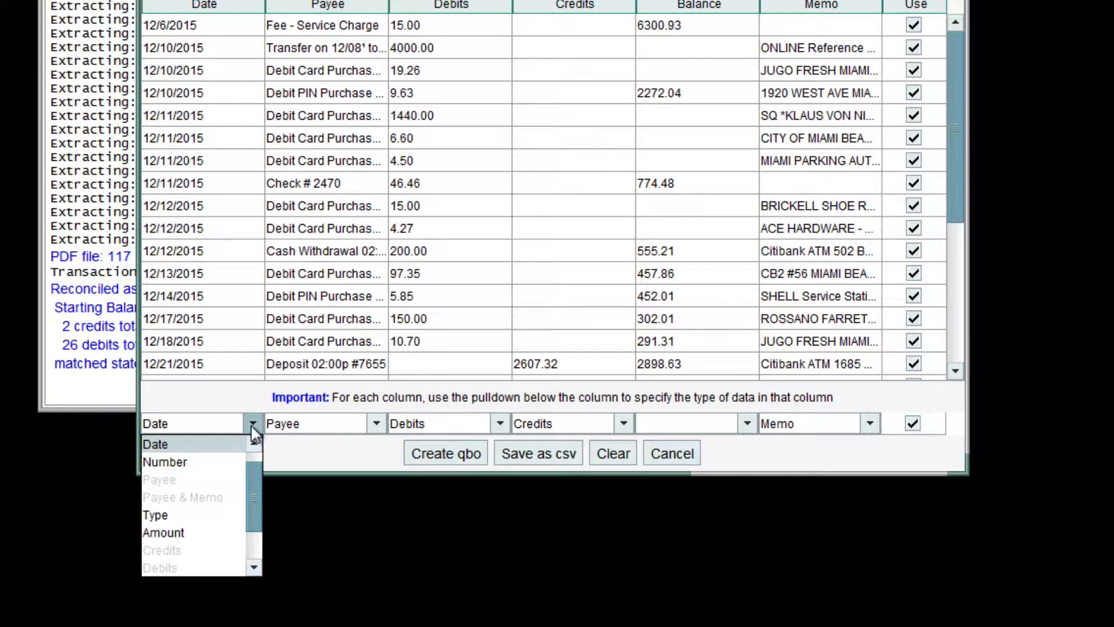
{"action": "left_click", "coordinate": [253, 427]}
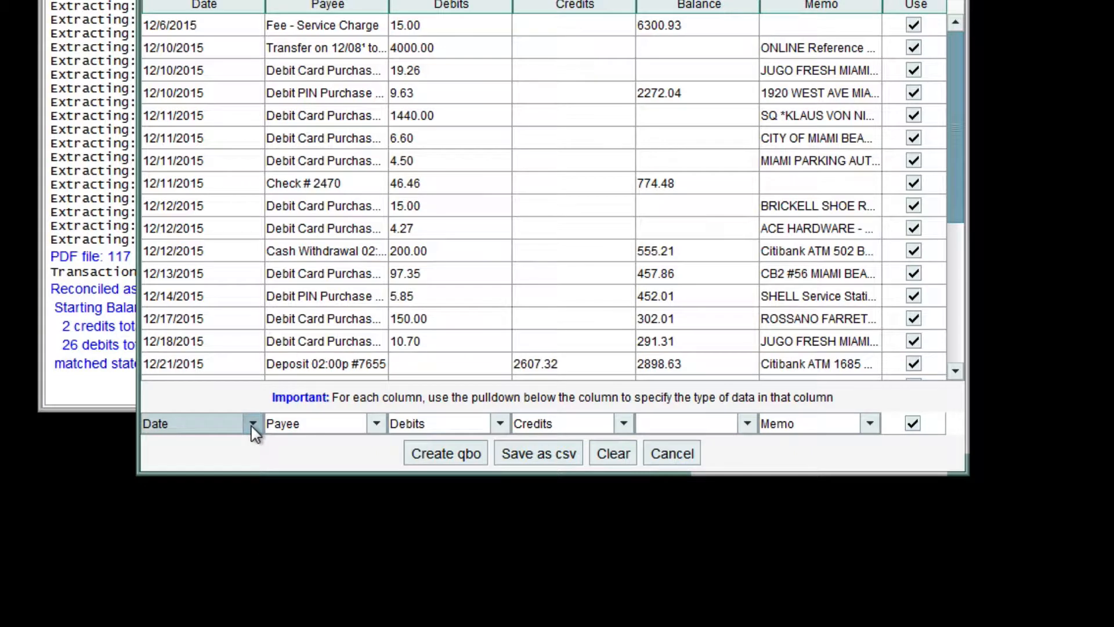
{"action": "left_click", "coordinate": [376, 425]}
{"action": "left_click", "coordinate": [350, 479]}
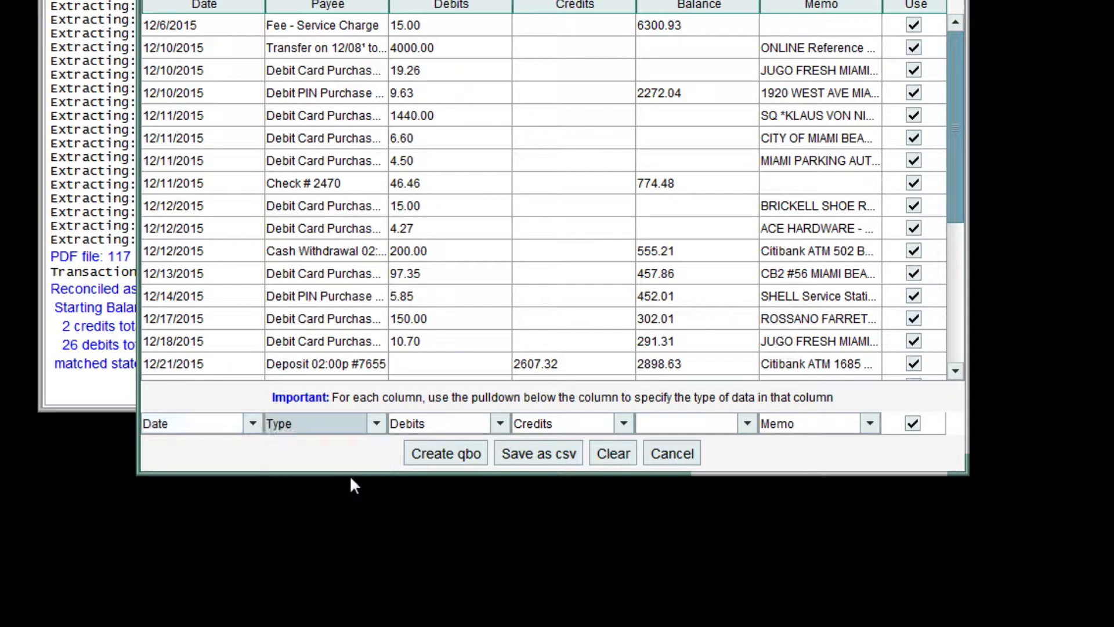
{"action": "left_click", "coordinate": [869, 426]}
{"action": "left_click", "coordinate": [841, 444]}
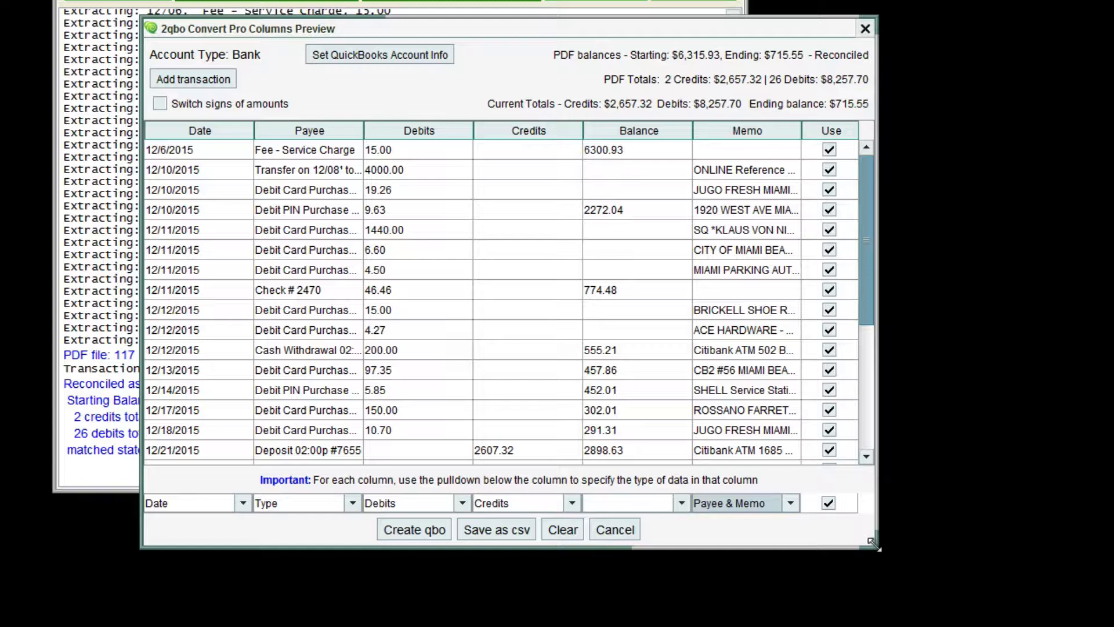
Enlarge the columns preview window and widen the Payee column until its full descriptions fit.
{"action": "left_click_drag", "start_coordinate": [872, 543], "coordinate": [1020, 599]}
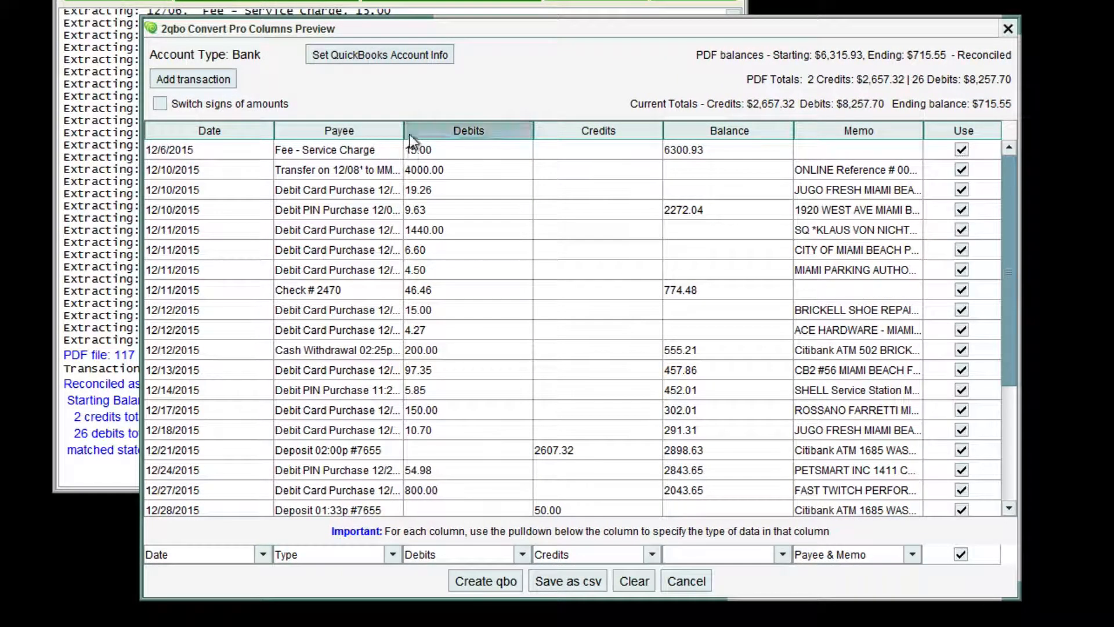
{"action": "left_click_drag", "start_coordinate": [404, 131], "coordinate": [513, 131]}
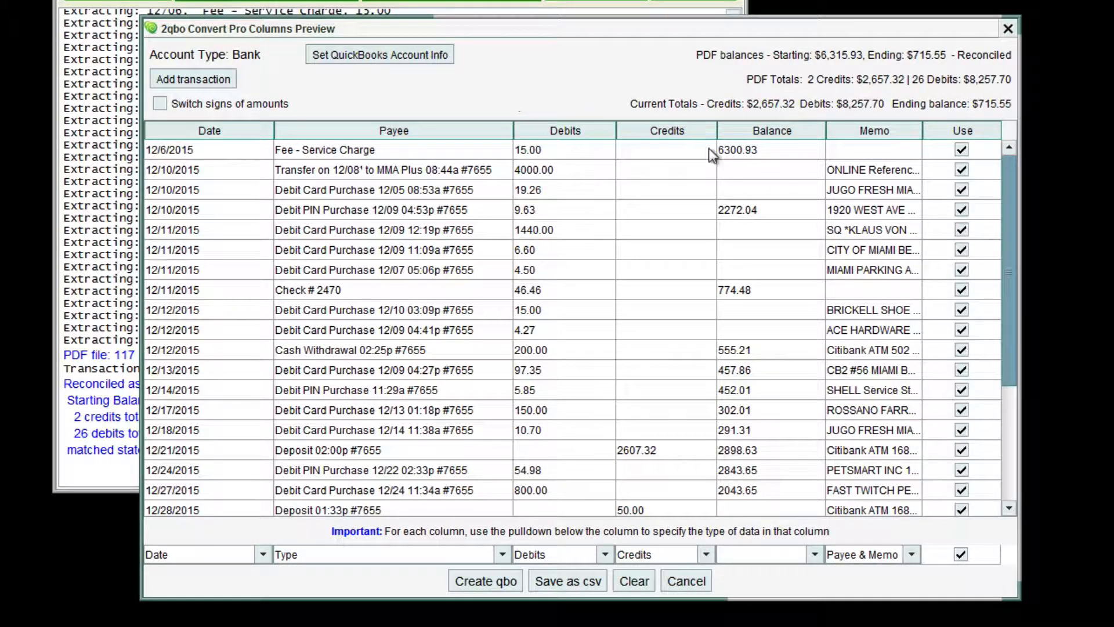
Exclude the 12/10/2015 MMA Plus transfer and the 08:53a debit card purchase, and include both again.
{"action": "left_click", "coordinate": [962, 169]}
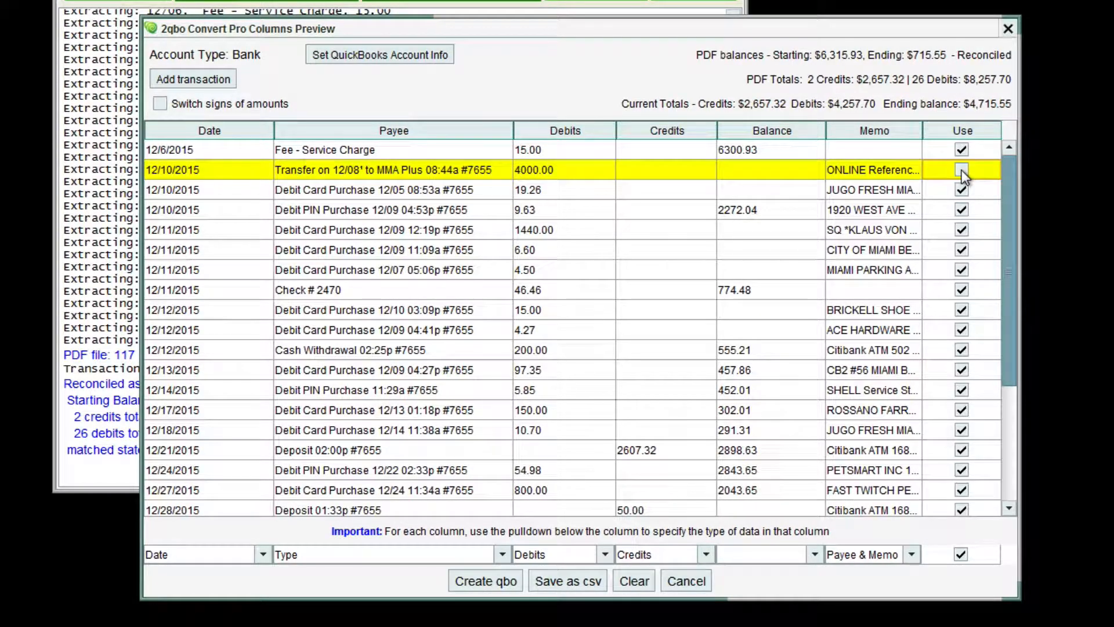
{"action": "left_click", "coordinate": [962, 188]}
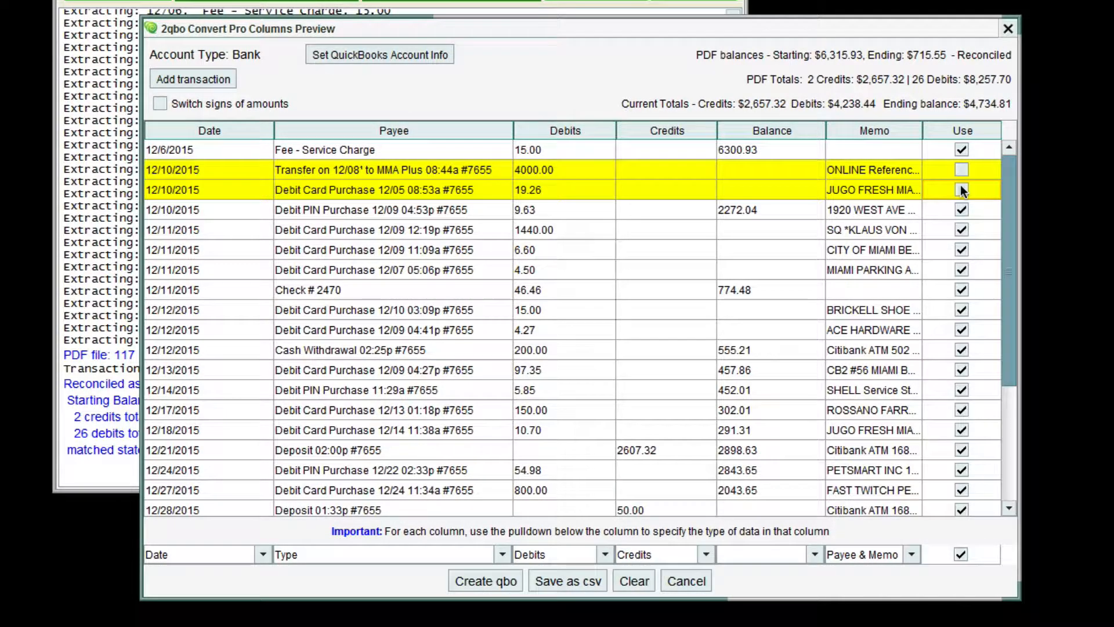
{"action": "left_click", "coordinate": [962, 188]}
{"action": "left_click", "coordinate": [962, 169]}
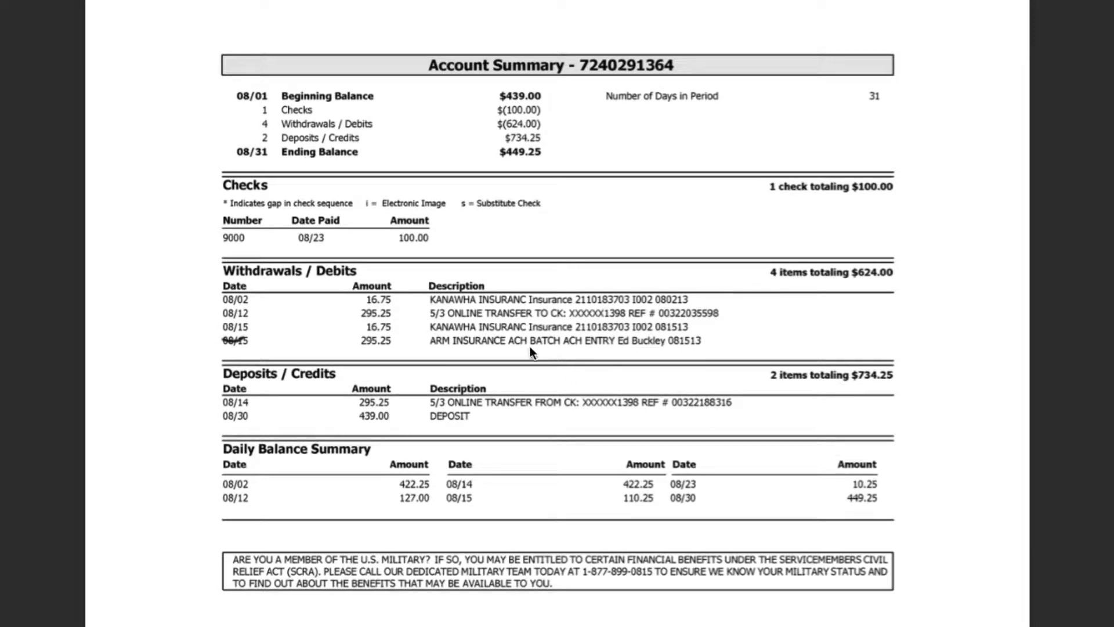
Test whether the transaction text in the Fifth Third statement can be selected.
{"action": "left_click", "coordinate": [521, 306]}
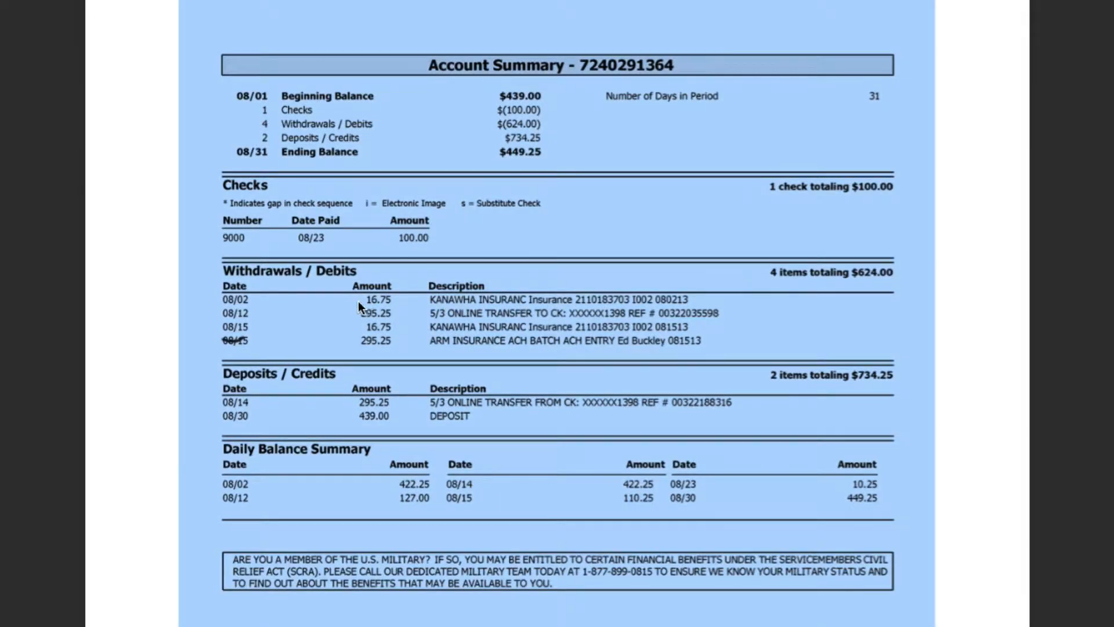
{"action": "left_click_drag", "start_coordinate": [357, 301], "coordinate": [184, 300]}
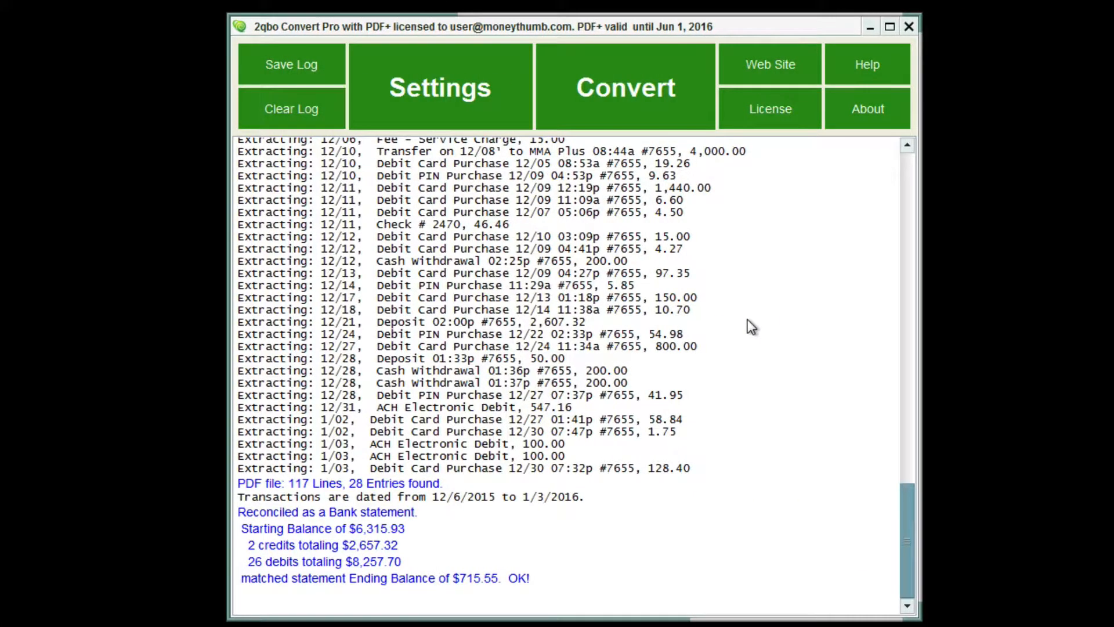
Choose Fifth Third August 2013.pdf as the input file for conversion and preview it.
{"action": "left_click", "coordinate": [642, 107]}
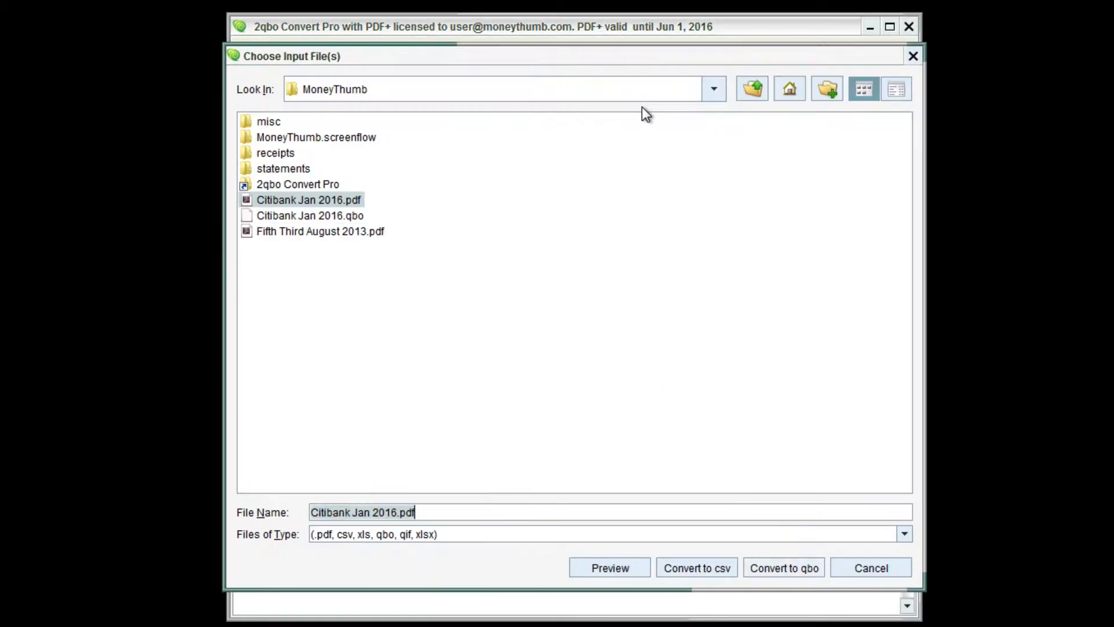
{"action": "left_click", "coordinate": [320, 230]}
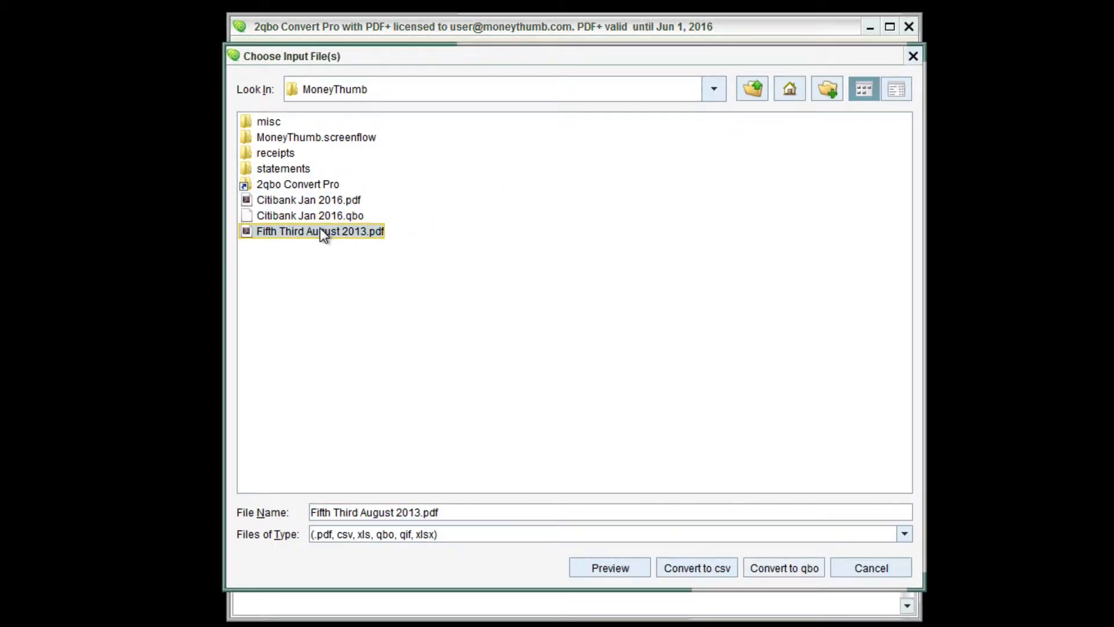
{"action": "left_click", "coordinate": [633, 567]}
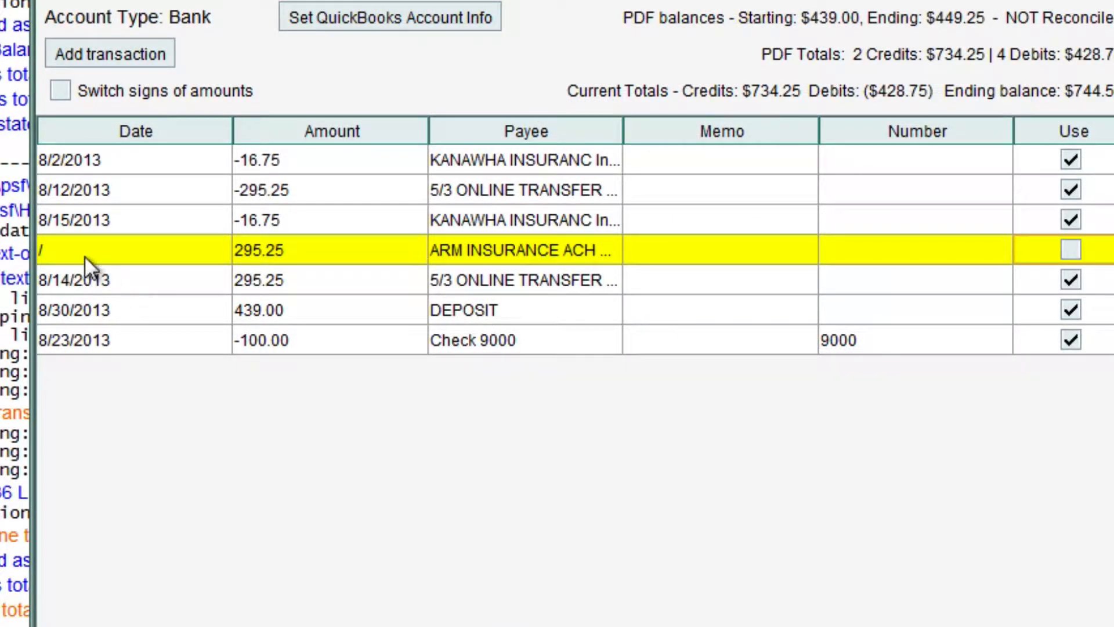
Date the ARM INSURANCE ACH transaction 8/15/2013 and include it, completing the corrections for creating the QBO file.
{"action": "double_click", "coordinate": [76, 249]}
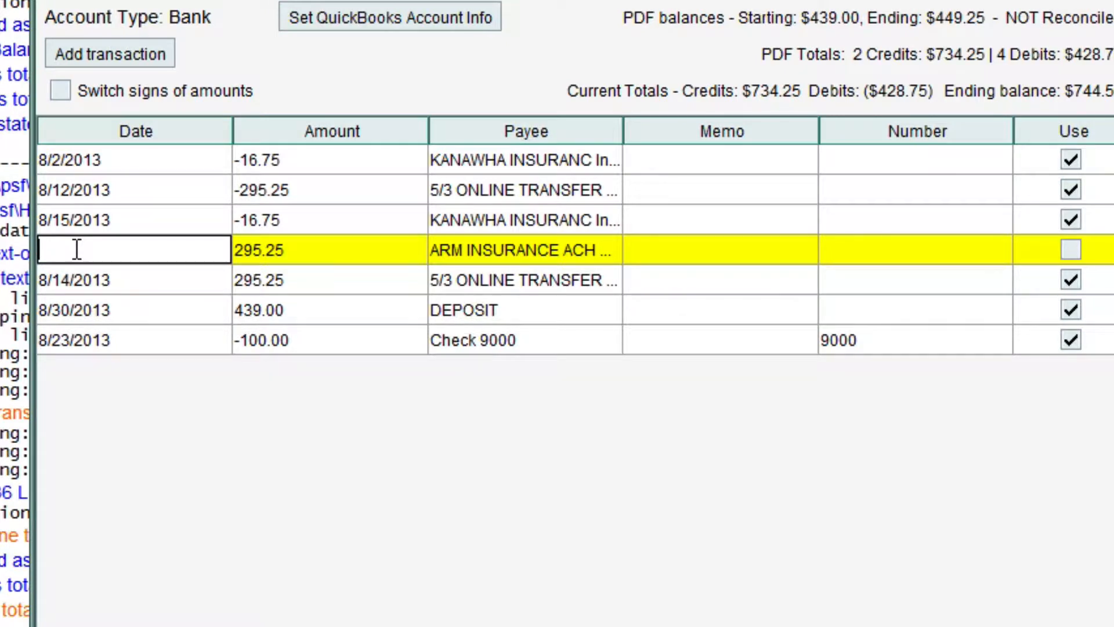
{"action": "type", "text": "8/15/2013"}
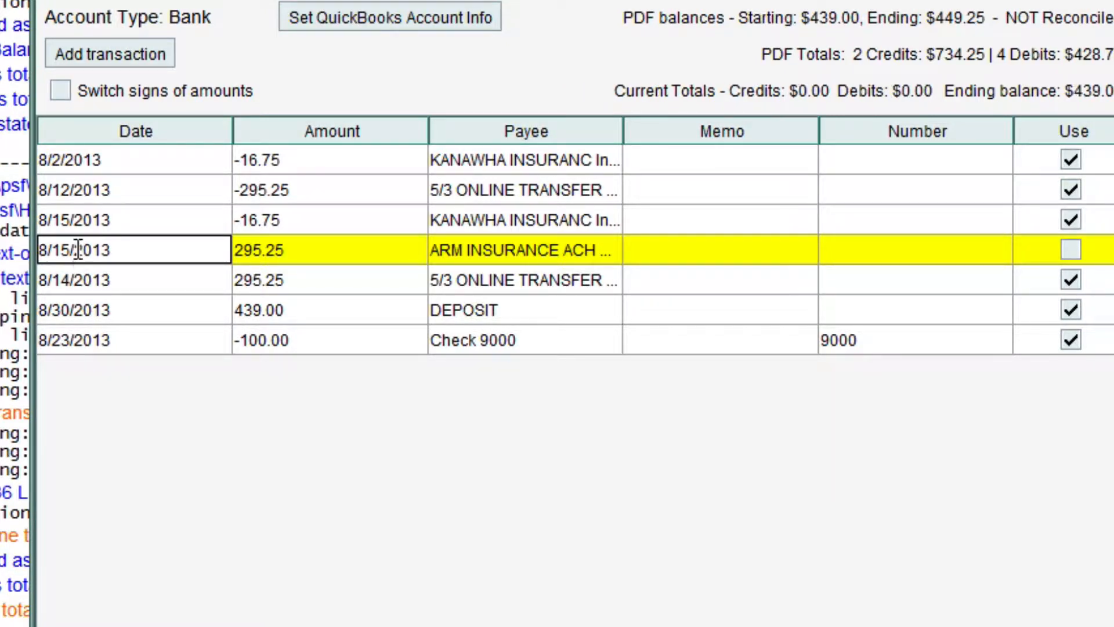
{"action": "left_click", "coordinate": [1071, 251]}
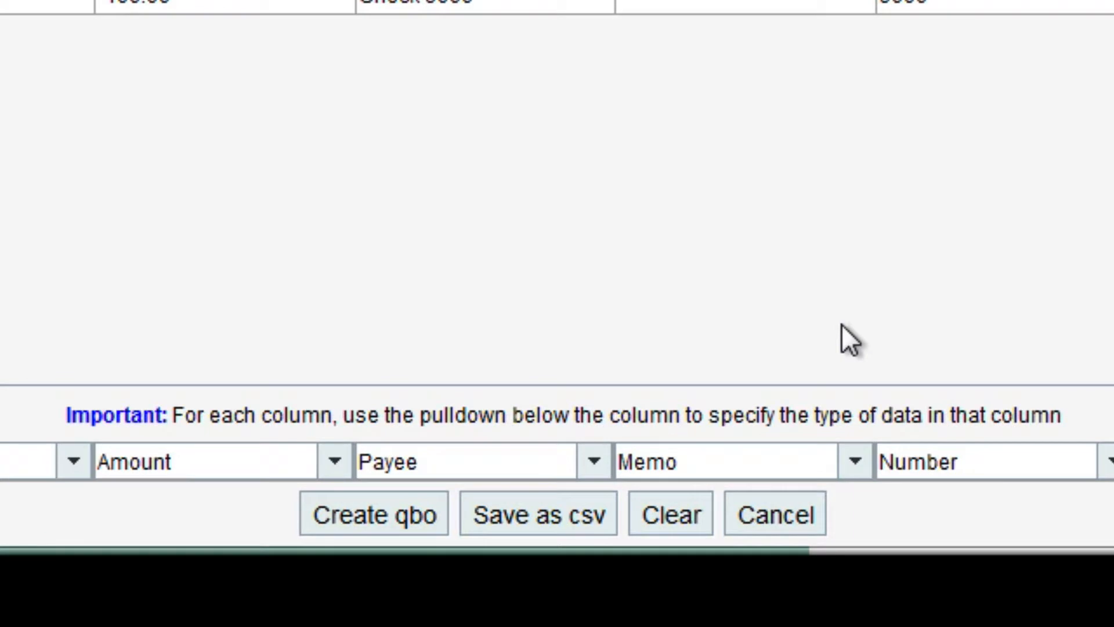
{"action": "left_click", "coordinate": [413, 525]}
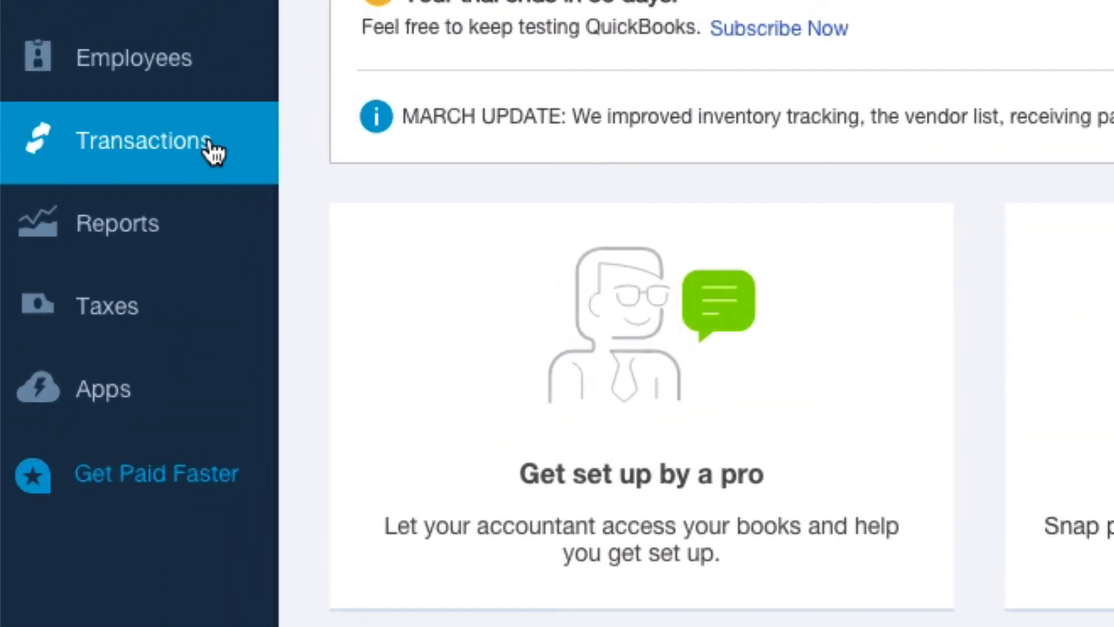
Switch to QuickBooks Online and select the converted QBO file for upload to the banking transactions.
{"action": "left_click", "coordinate": [54, 120]}
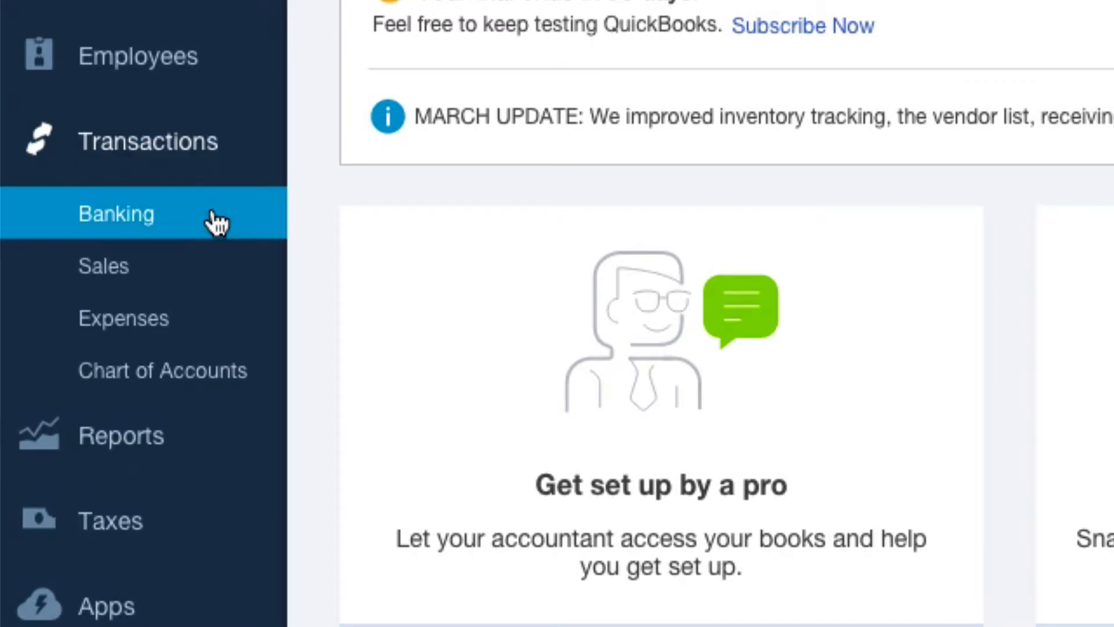
{"action": "left_click", "coordinate": [215, 221]}
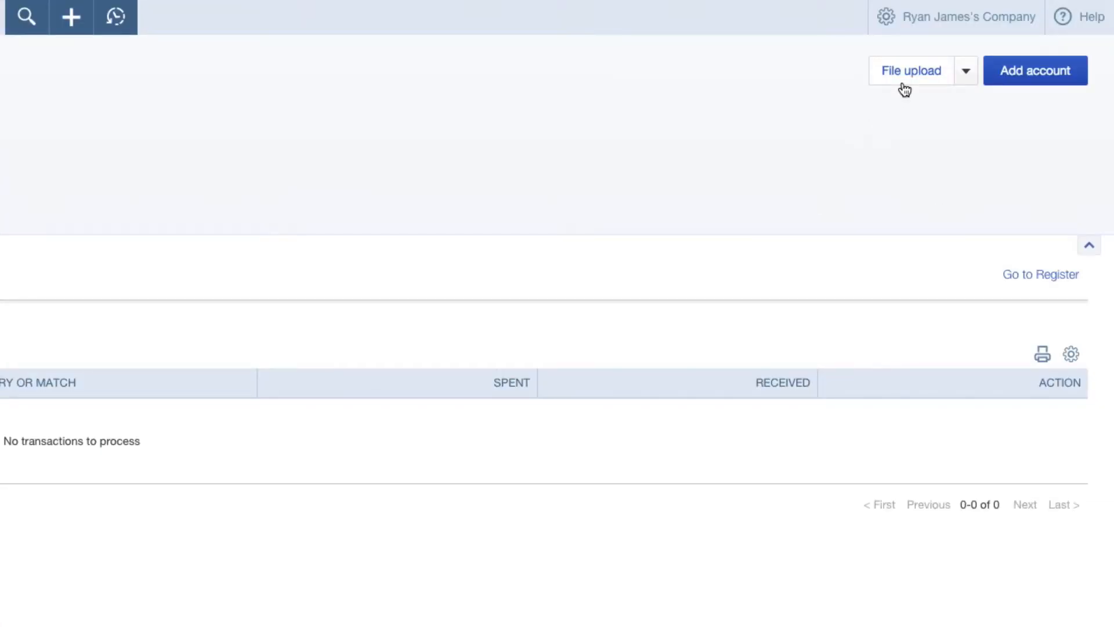
{"action": "left_click", "coordinate": [903, 84]}
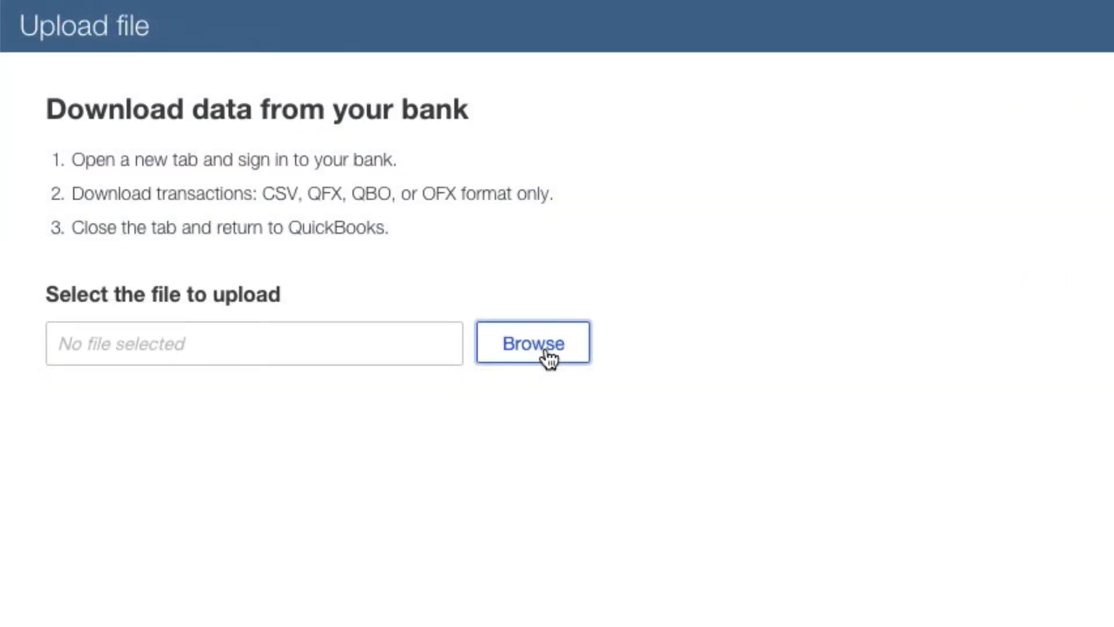
{"action": "left_click", "coordinate": [548, 358]}
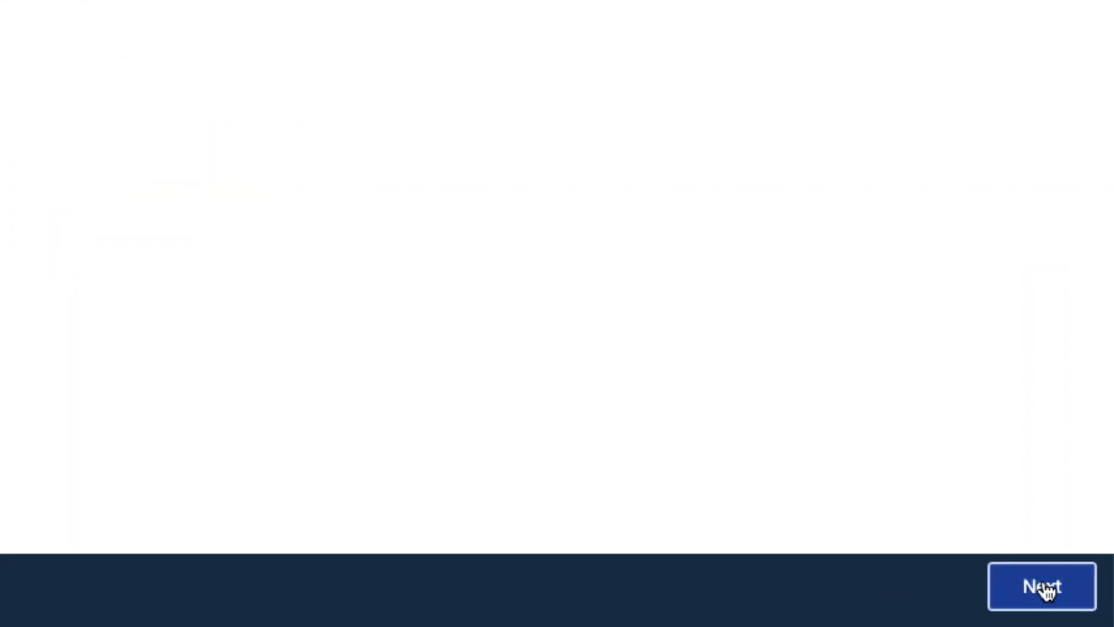
{"action": "left_click", "coordinate": [1042, 587]}
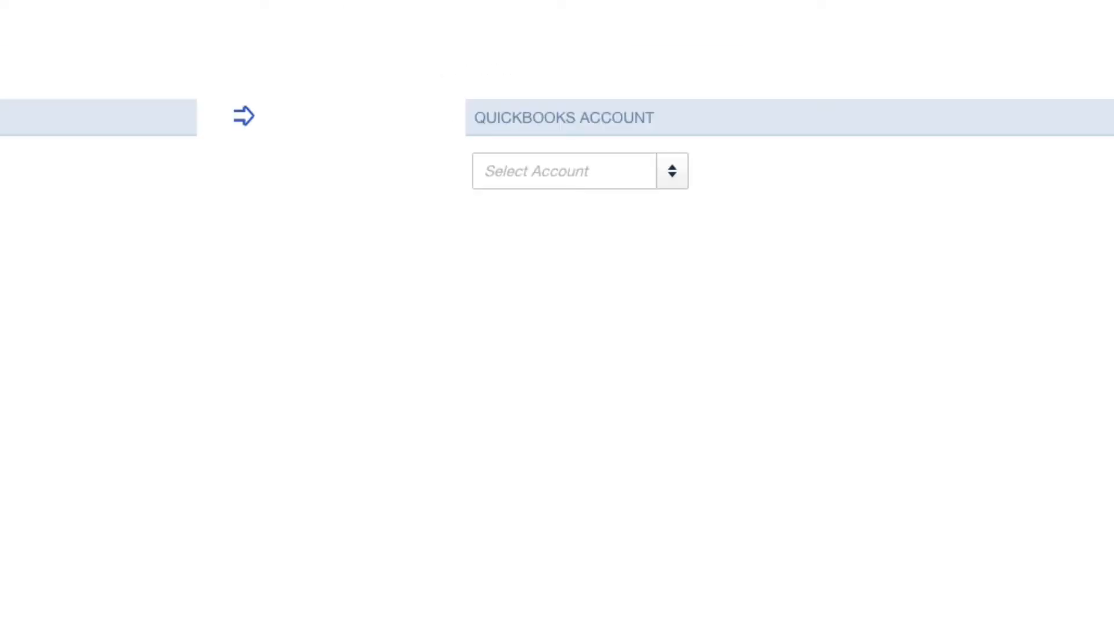
Assign the uploaded bank file to the Uncategorized Asset account and finish the import.
{"action": "left_click", "coordinate": [672, 185]}
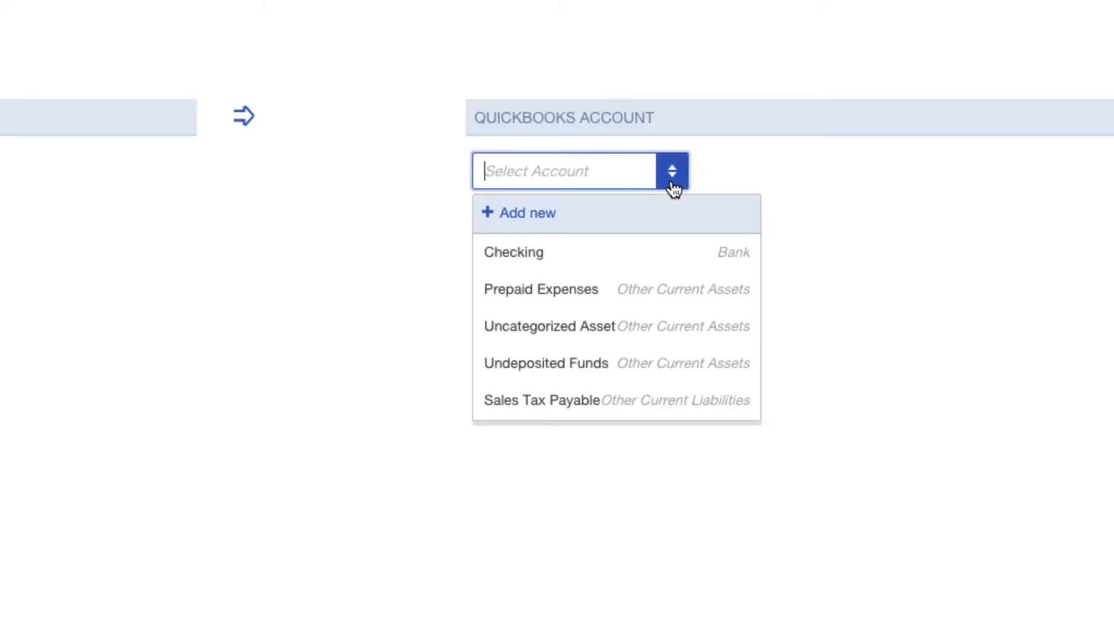
{"action": "left_click", "coordinate": [666, 253]}
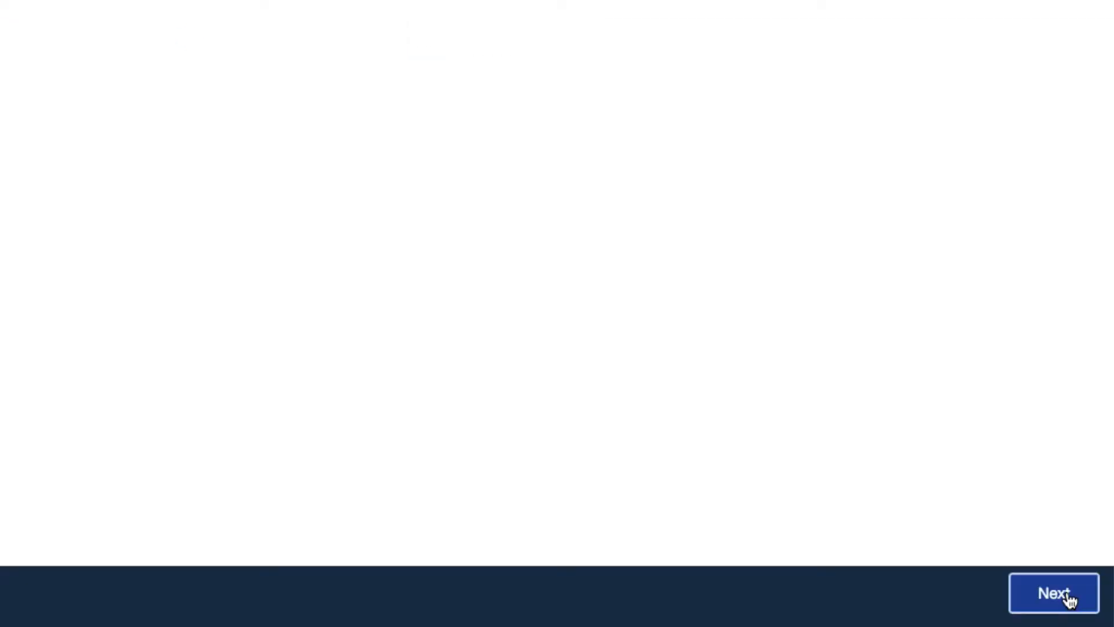
{"action": "left_click", "coordinate": [1066, 588]}
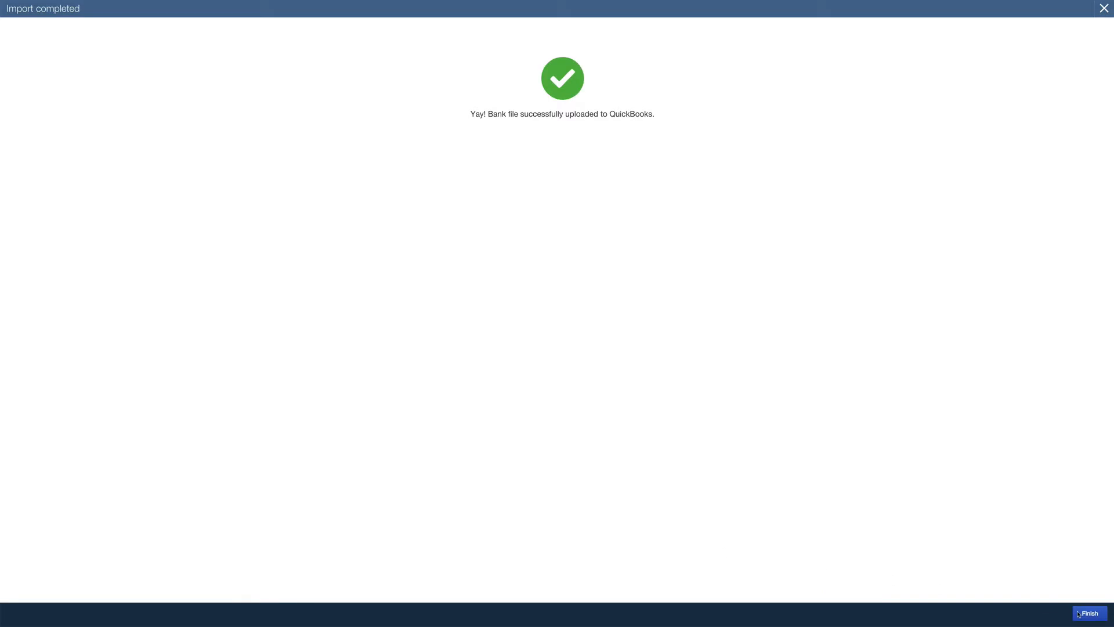
{"action": "left_click", "coordinate": [1081, 614]}
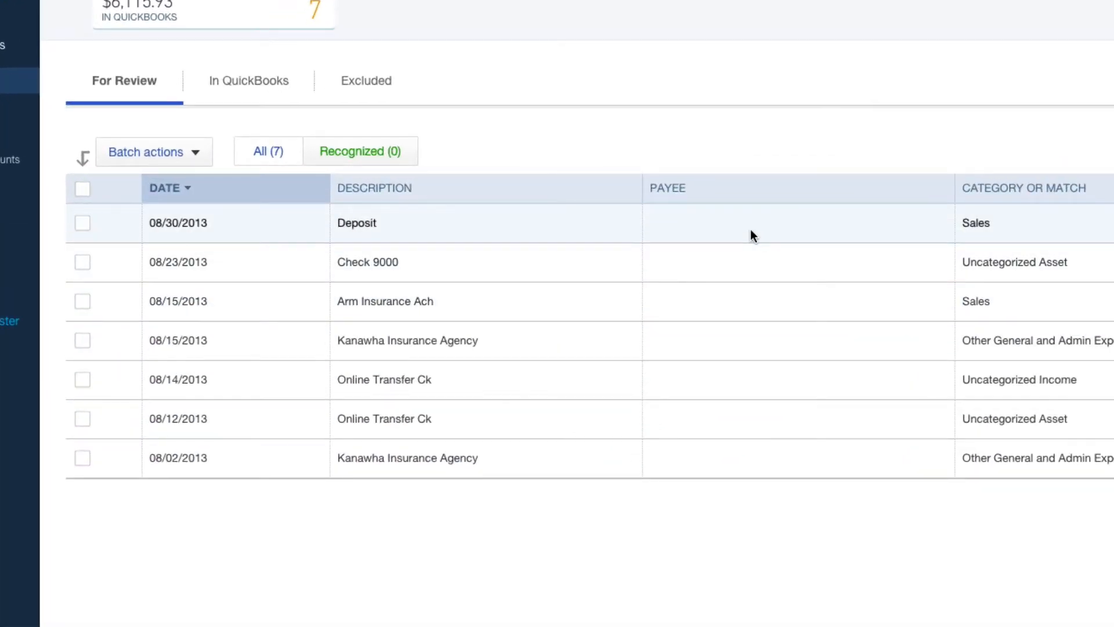
Examine the 08/30/2013 Deposit's details and payee choices, and collapse the transaction again.
{"action": "left_click", "coordinate": [751, 230]}
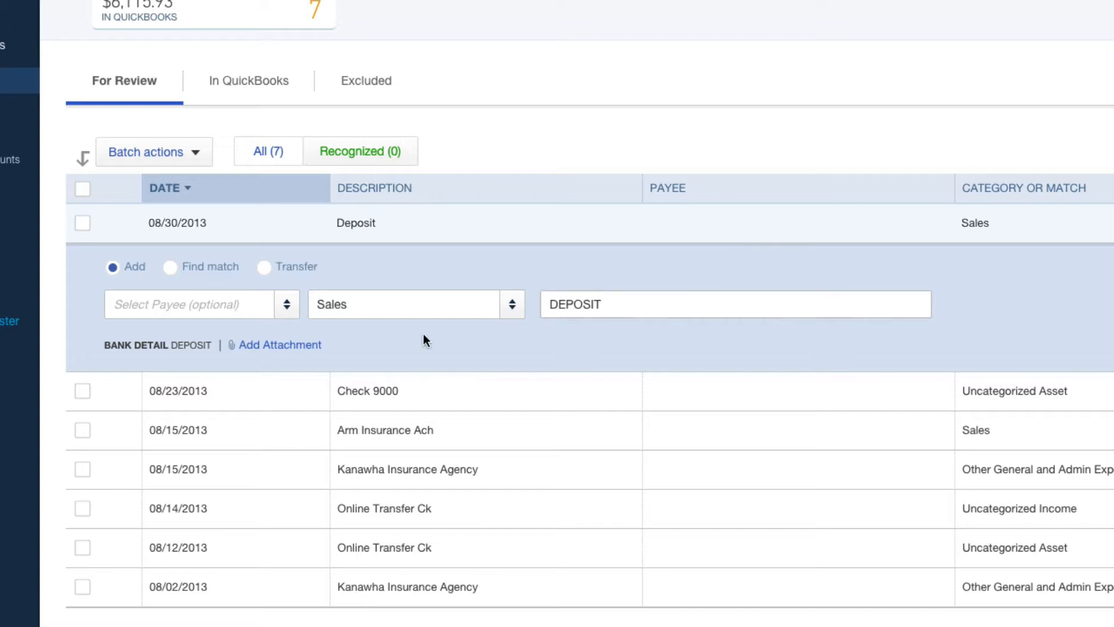
{"action": "left_click", "coordinate": [287, 307]}
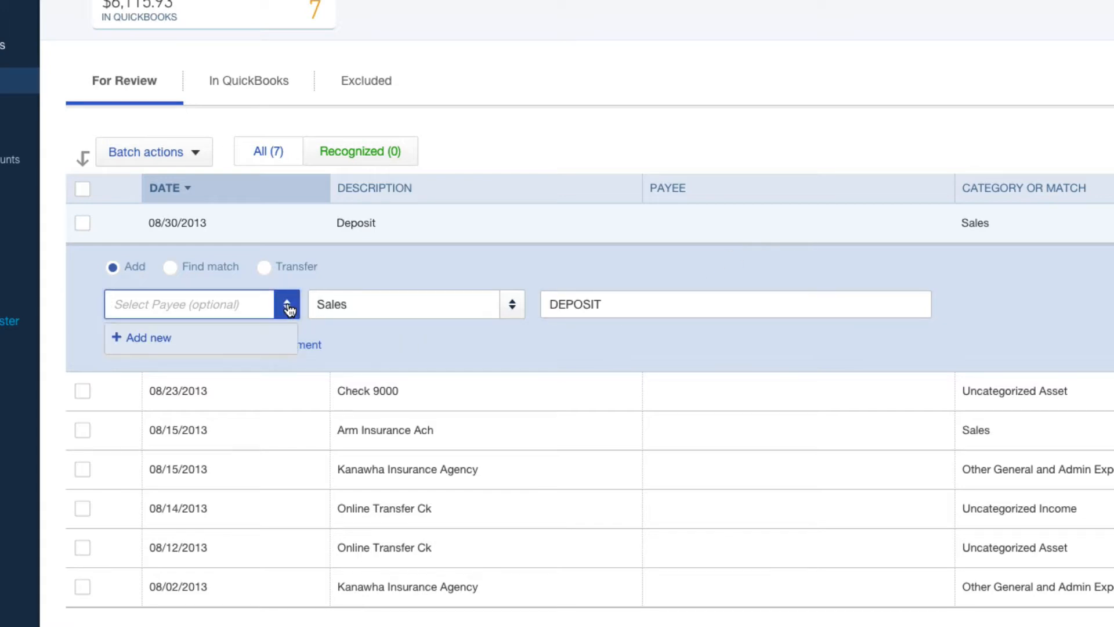
{"action": "left_click", "coordinate": [288, 310]}
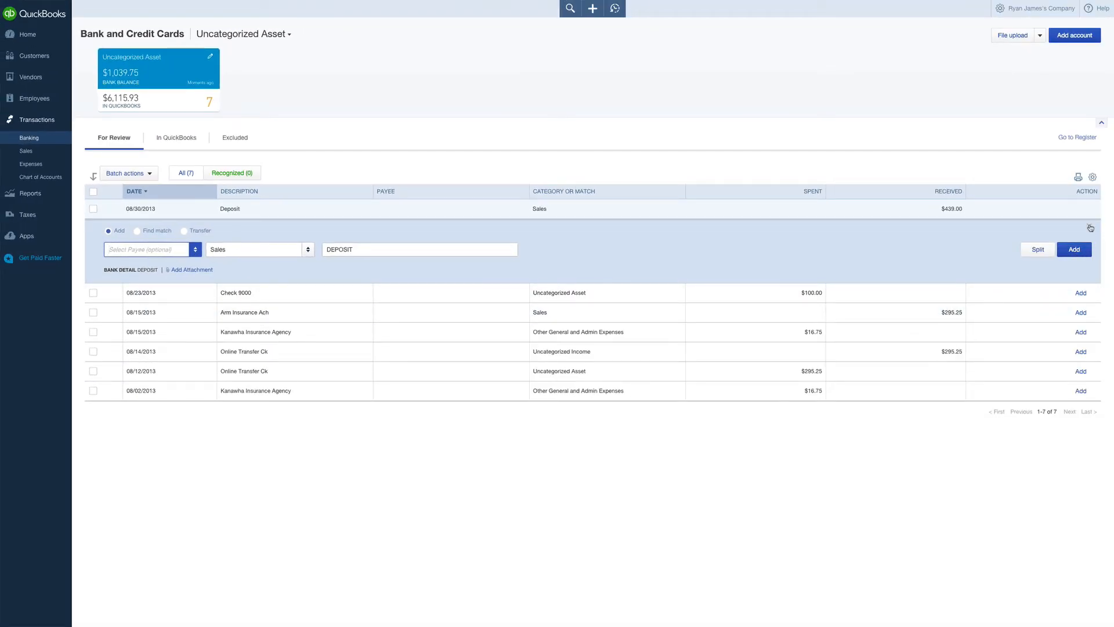
{"action": "left_click", "coordinate": [1089, 226]}
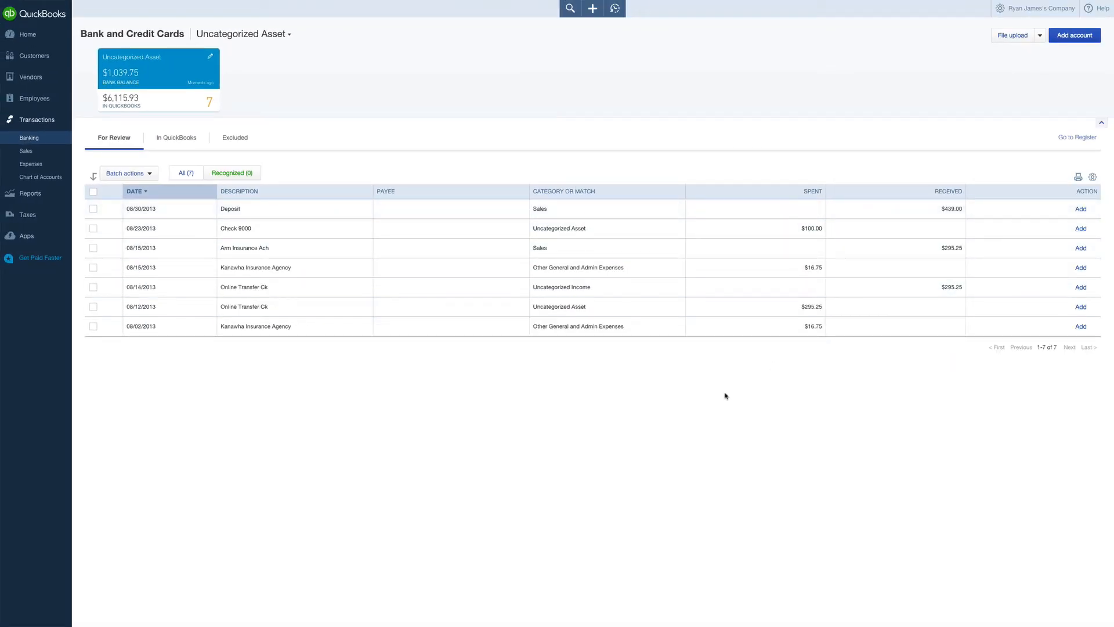